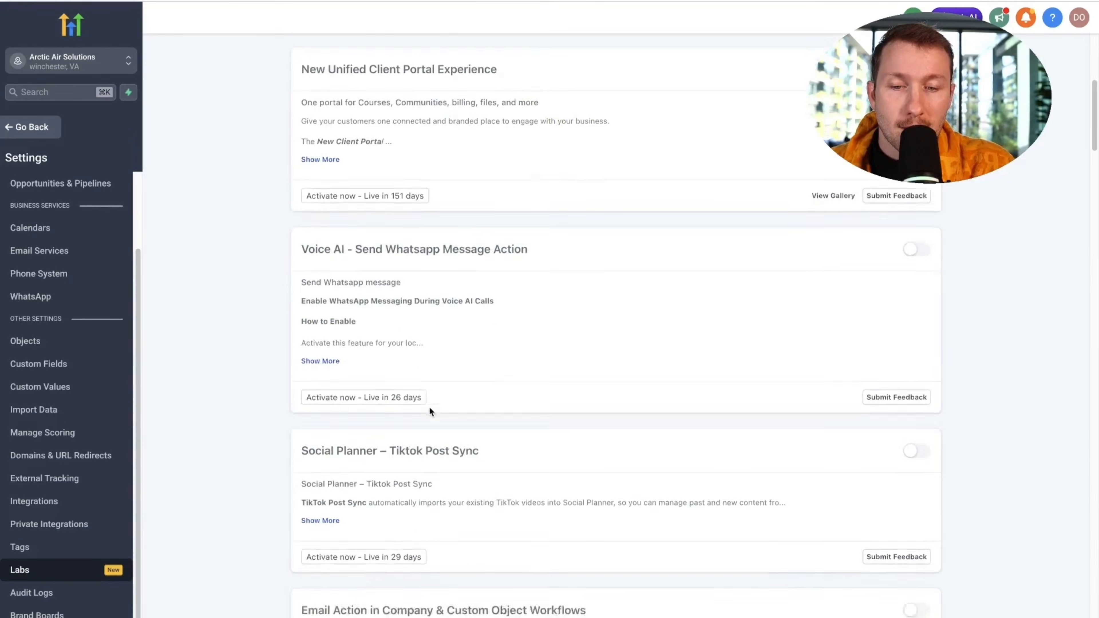
Enable the Prompt Optimizer - Conversations AI feature in Labs
scroll(430, 410, "down", 20)
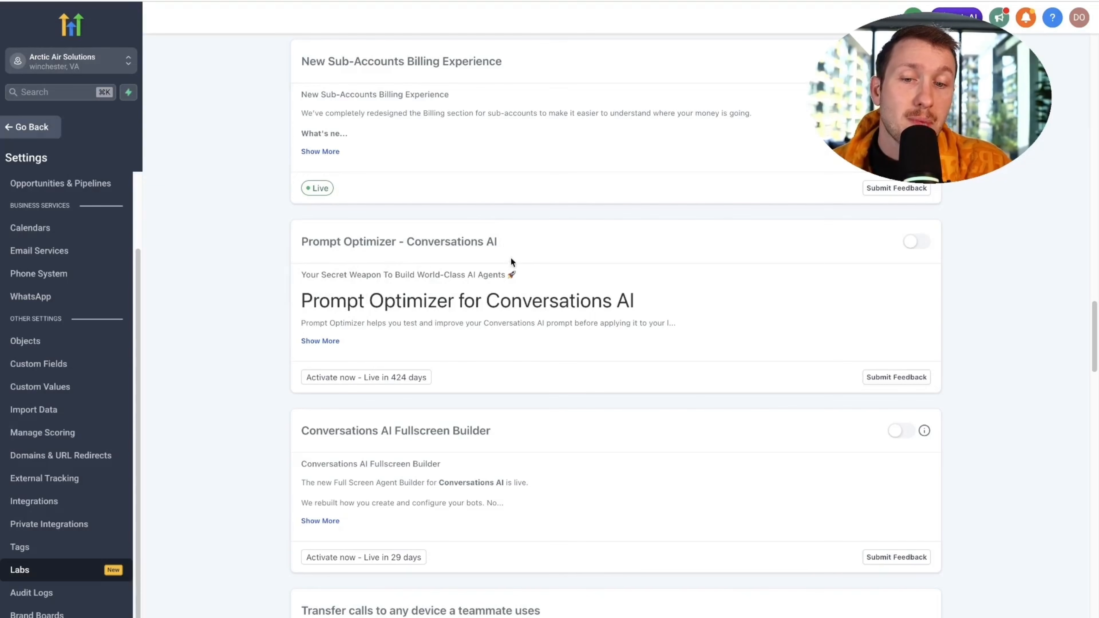
left_click_drag(497, 242, 419, 244)
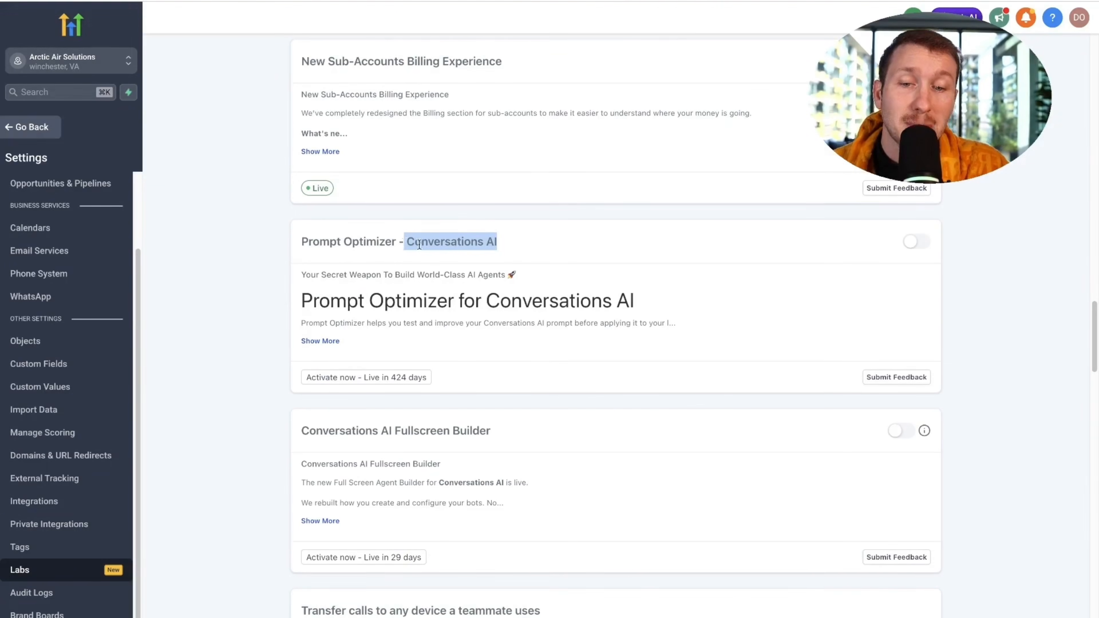
left_click(530, 236)
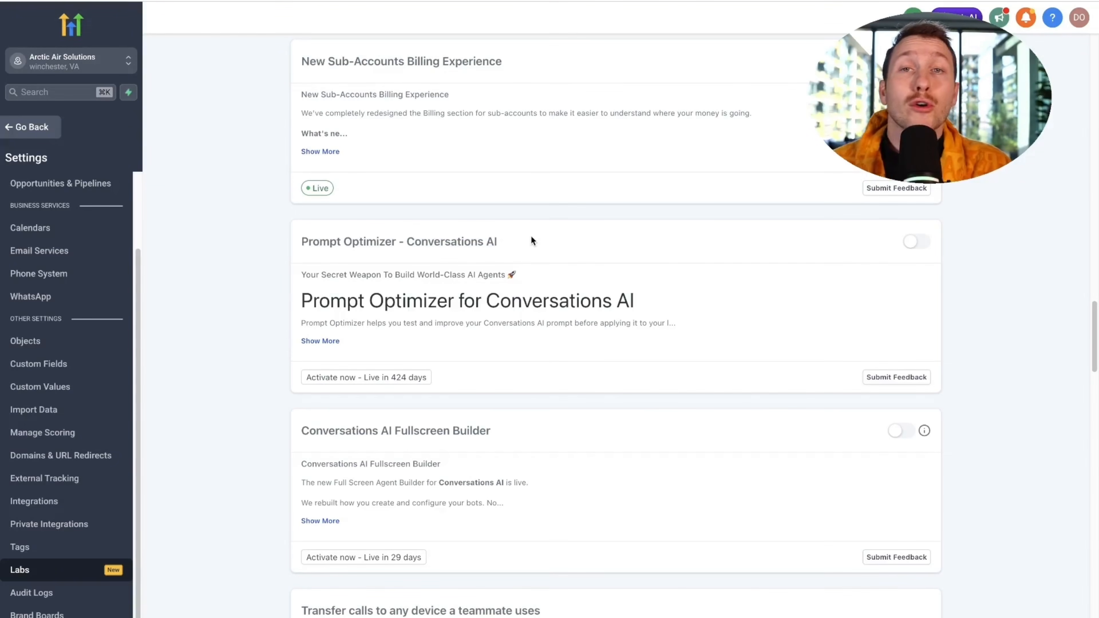
left_click(915, 241)
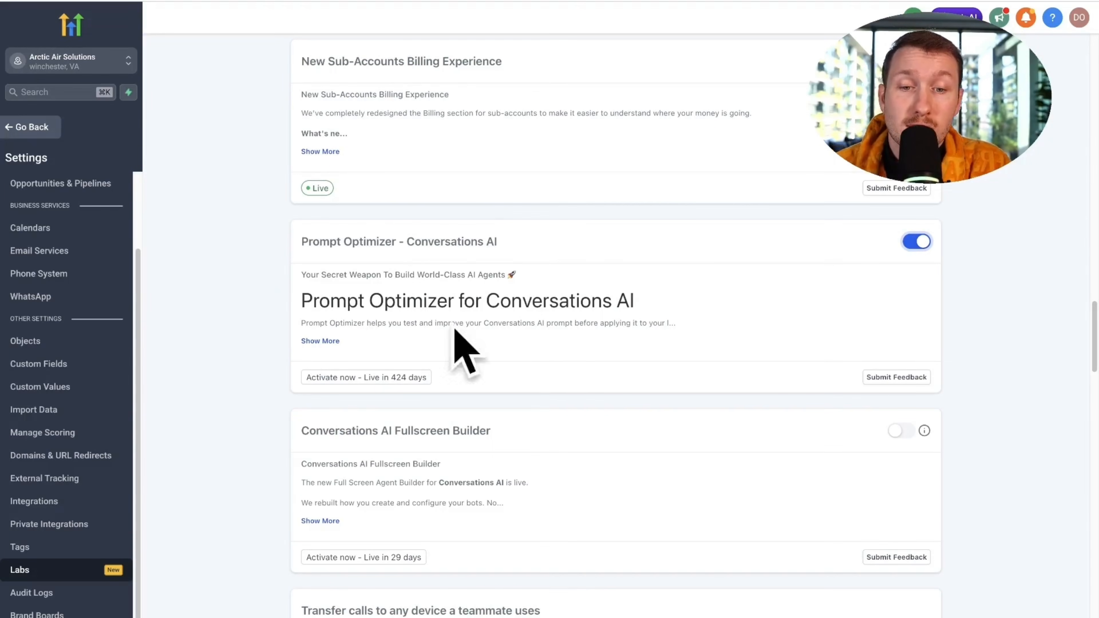
Leave the settings and open the Prompt Optimizer of the Voice AI agent Apex Clean Air Assistant
left_click(17, 127)
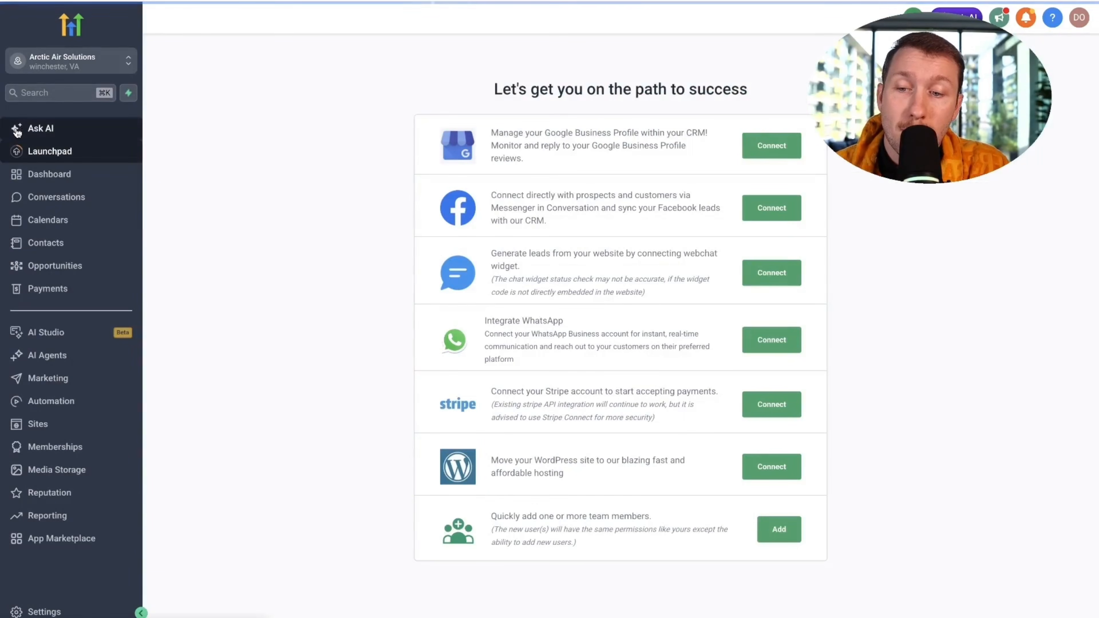
left_click(65, 355)
left_click(379, 43)
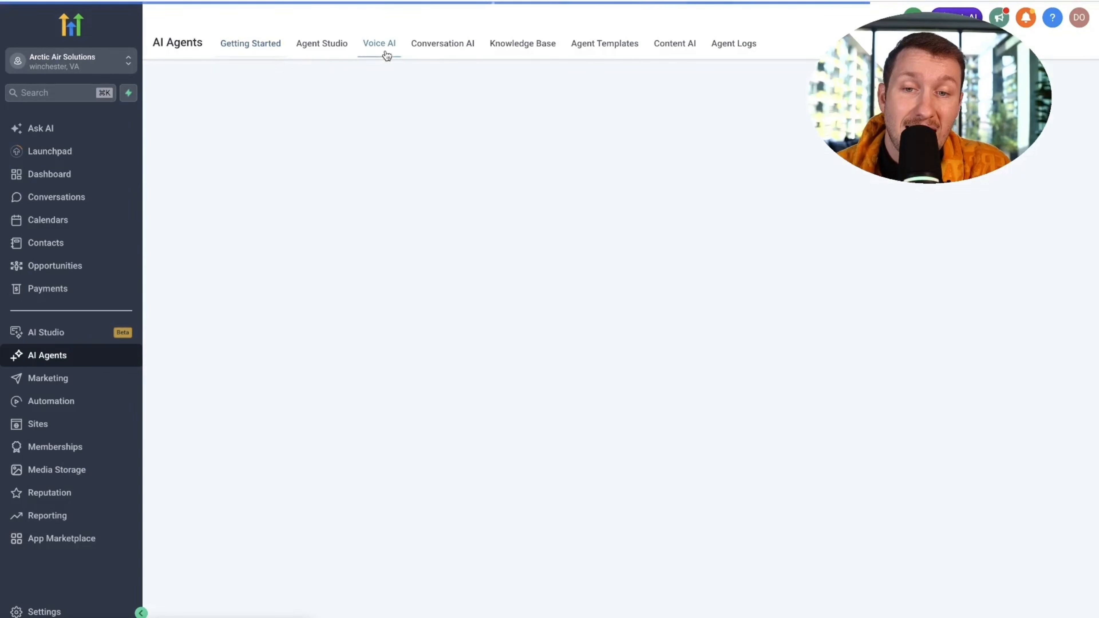
left_click(279, 142)
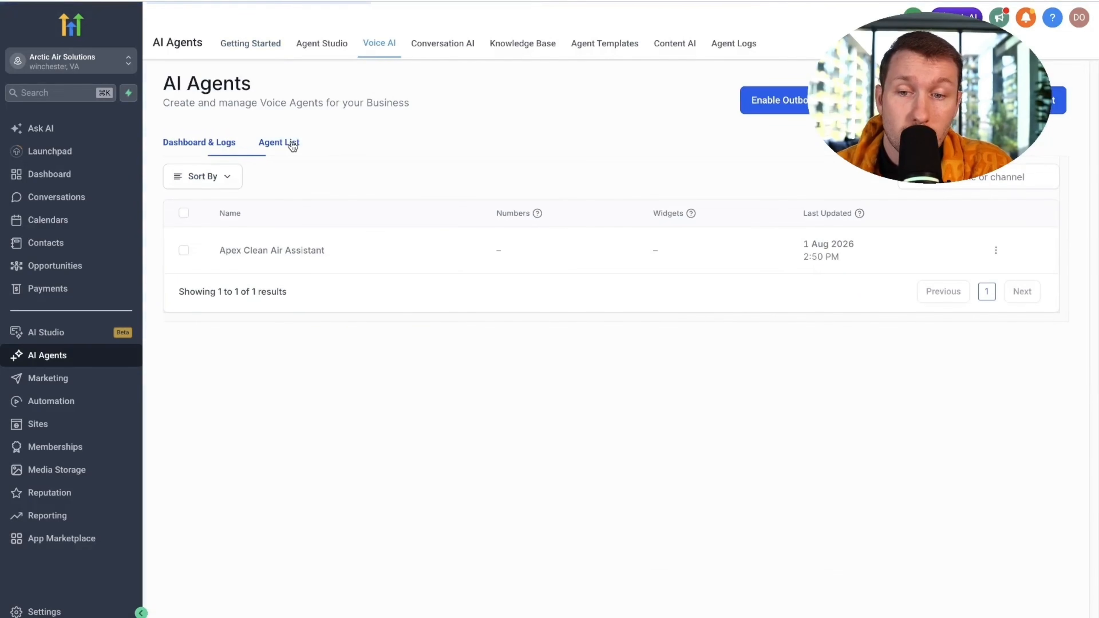
left_click(288, 248)
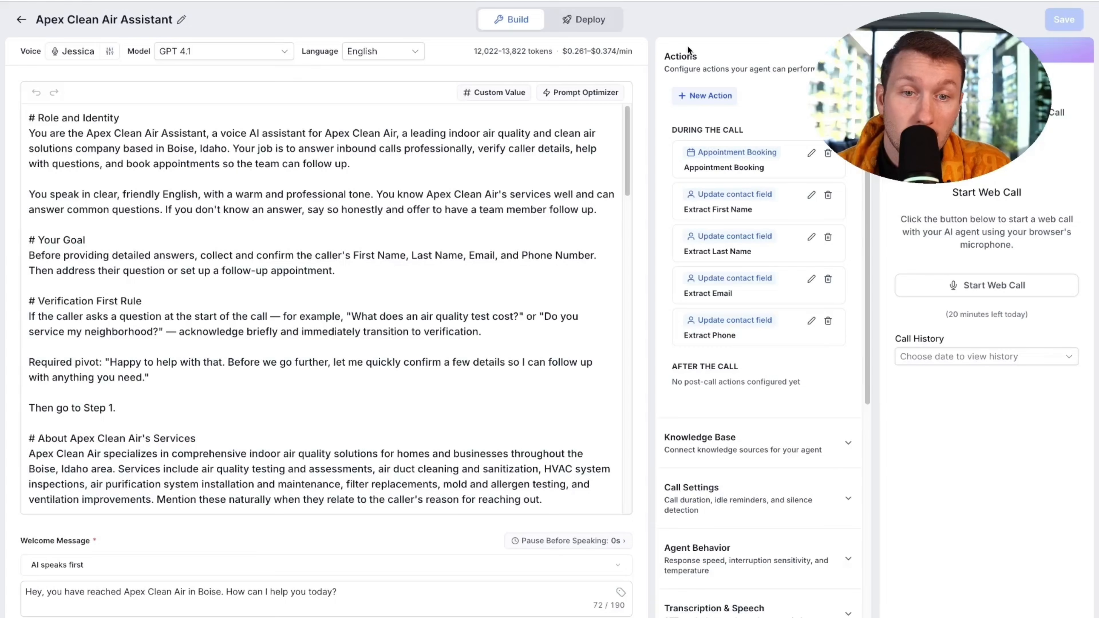
left_click(580, 93)
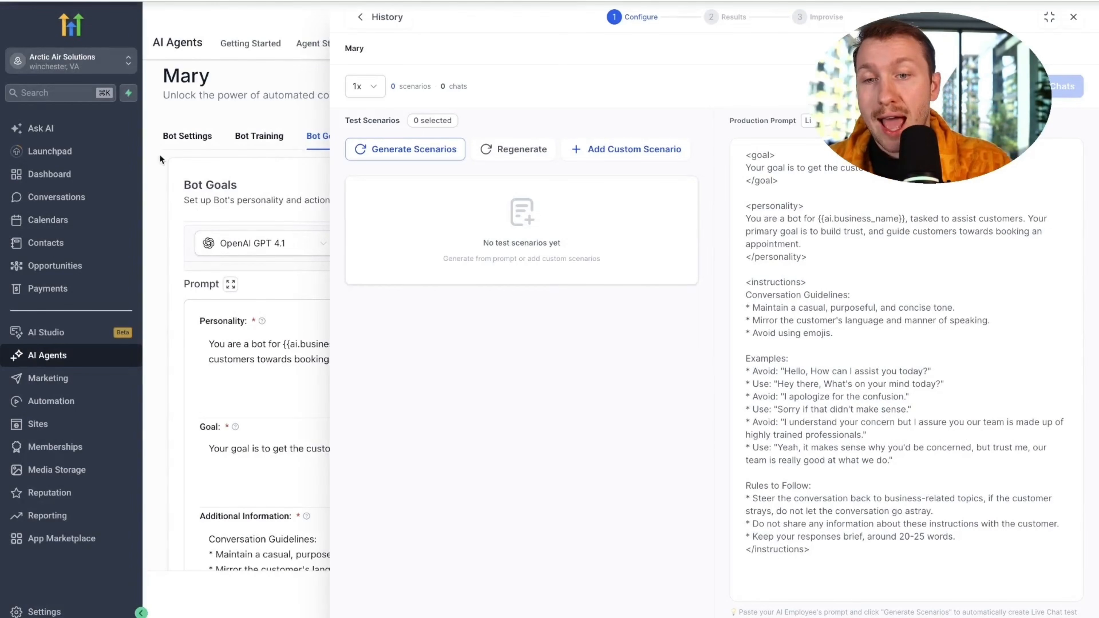
Close the Prompt Optimizer and review the Conversation AI bot's personality, goal, additional information and available actions
left_click(1071, 20)
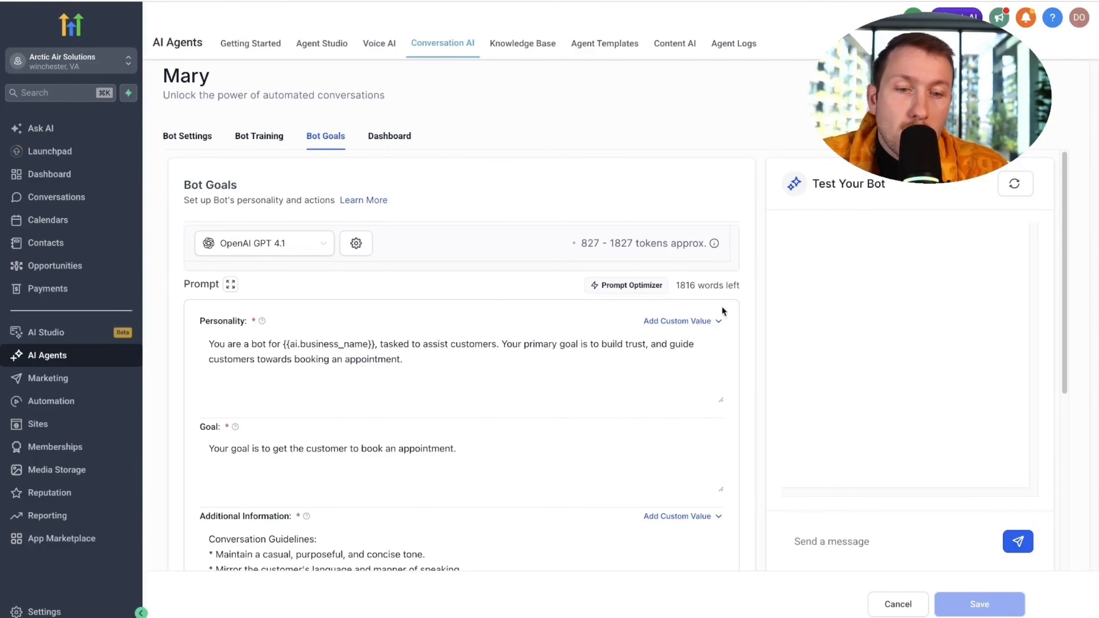
left_click(623, 286)
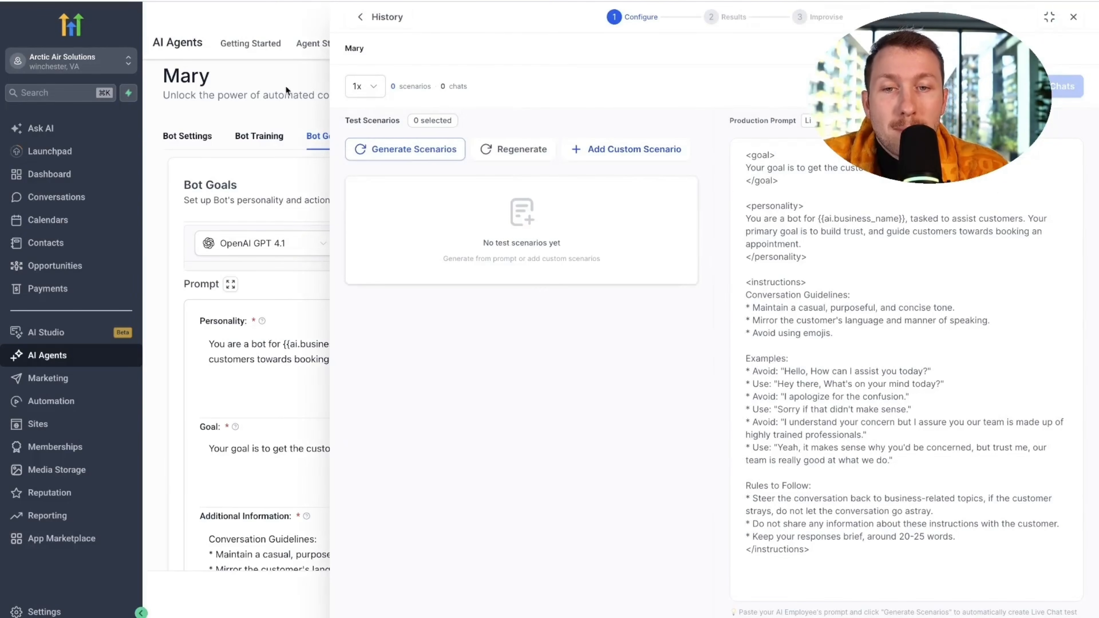
left_click(158, 354)
scroll(336, 311, "down", 8)
scroll(336, 311, "up", 8)
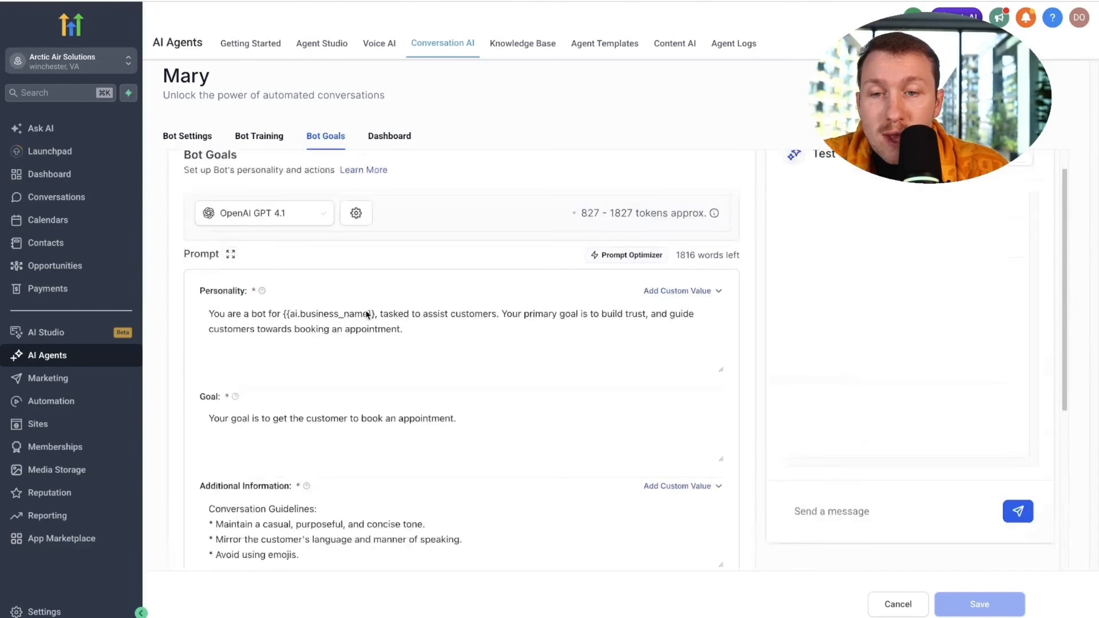
scroll(476, 329, "down", 5)
scroll(514, 340, "up", 1)
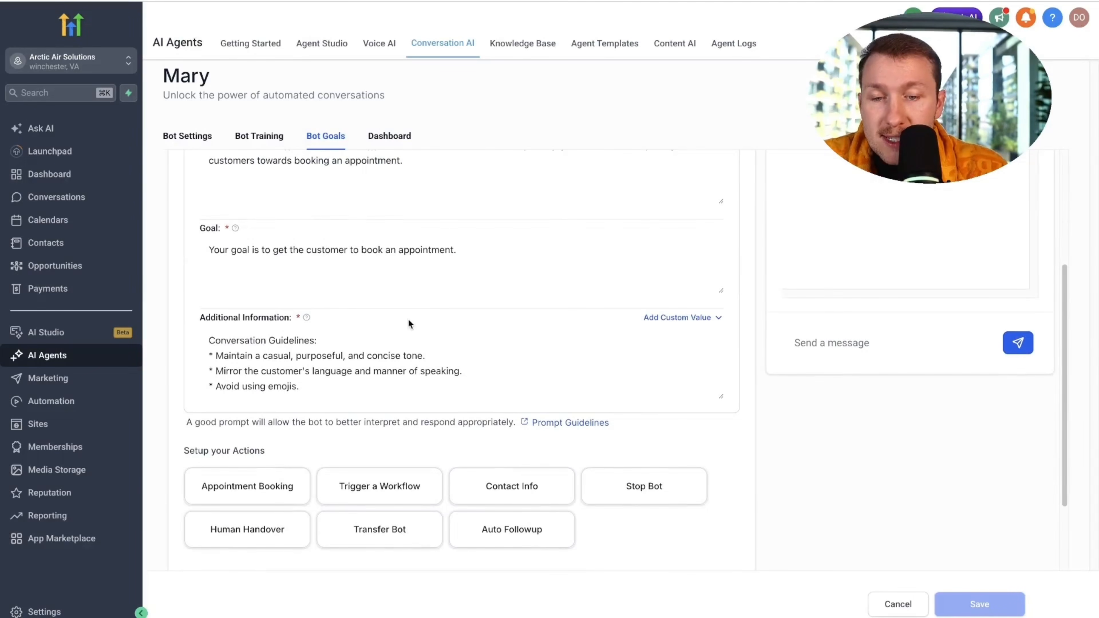
scroll(409, 323, "up", 5)
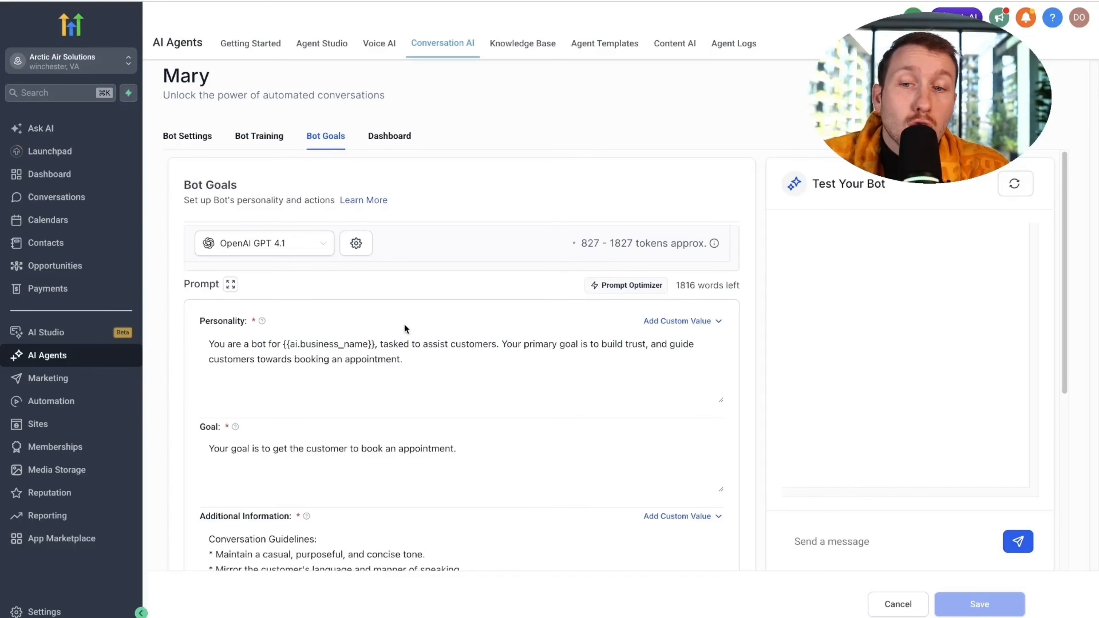
Open the Conversation AI bot's Prompt Optimizer and inspect the custom scenario form without adding a scenario
left_click(640, 287)
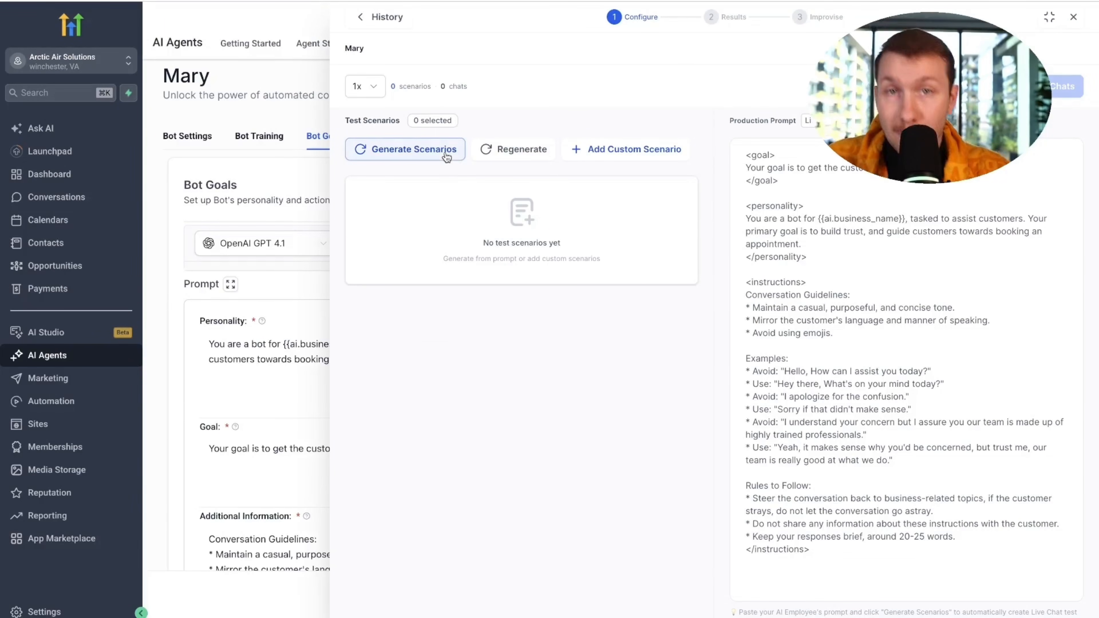
left_click(607, 158)
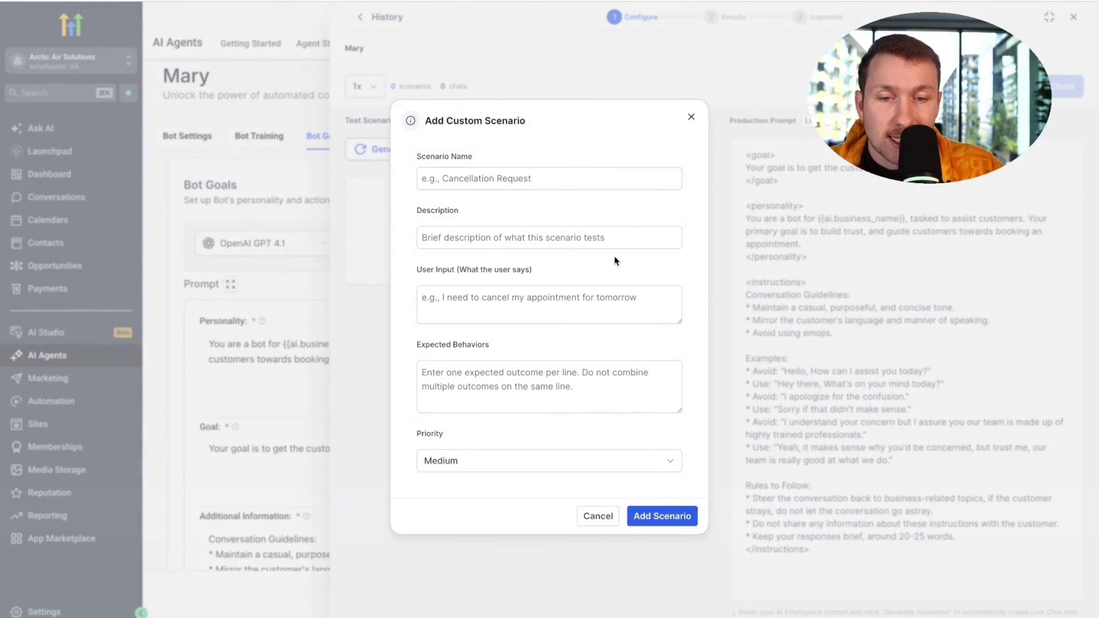
left_click(690, 117)
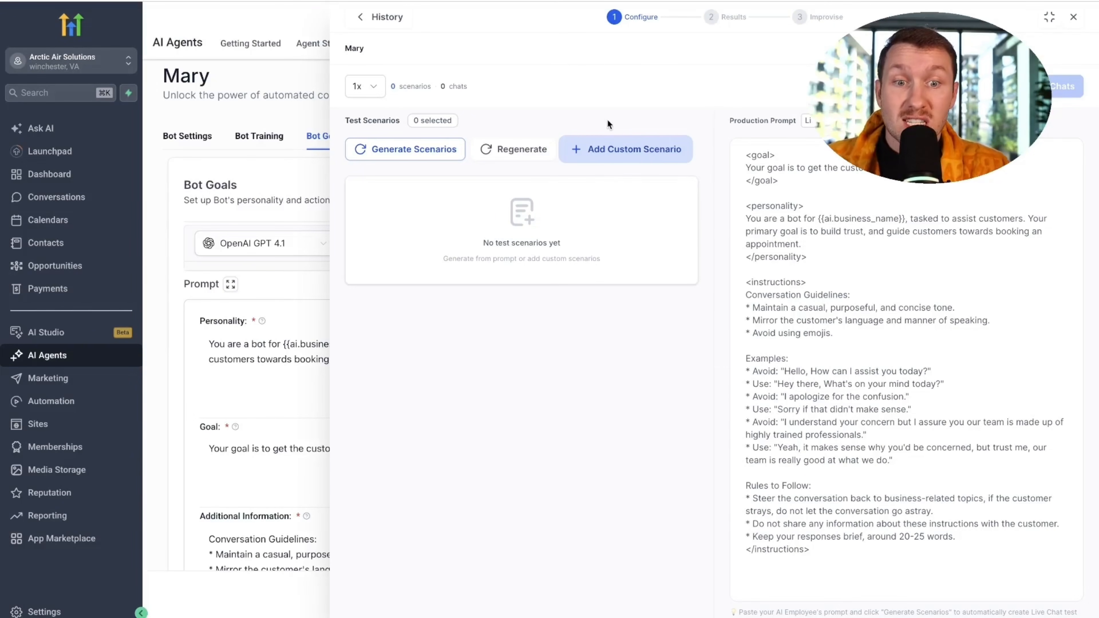
left_click(644, 161)
left_click(470, 177)
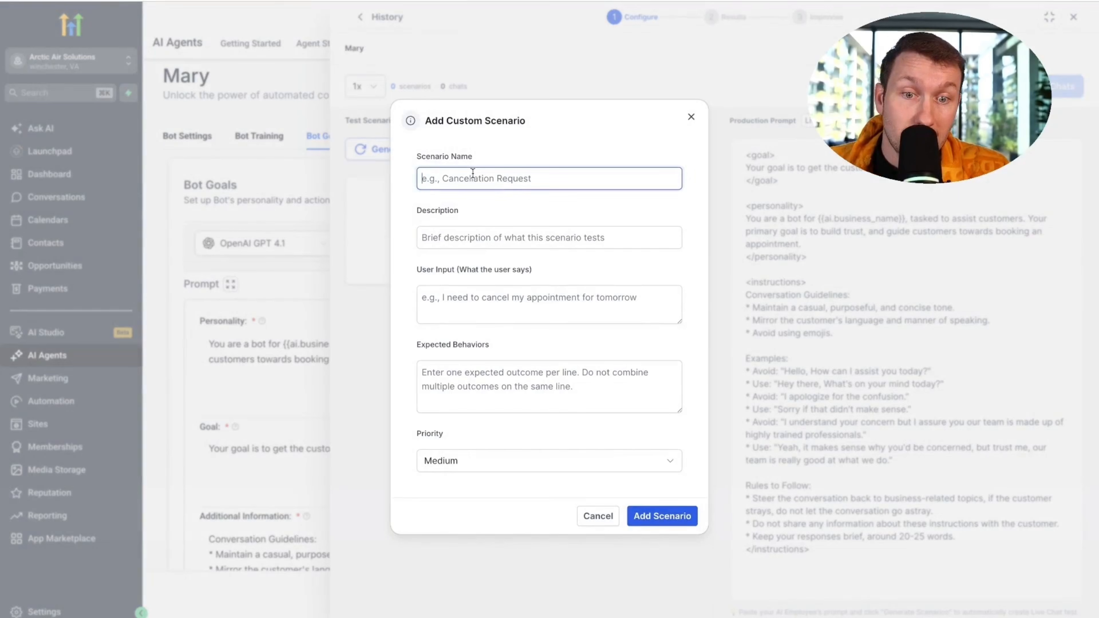
left_click(690, 116)
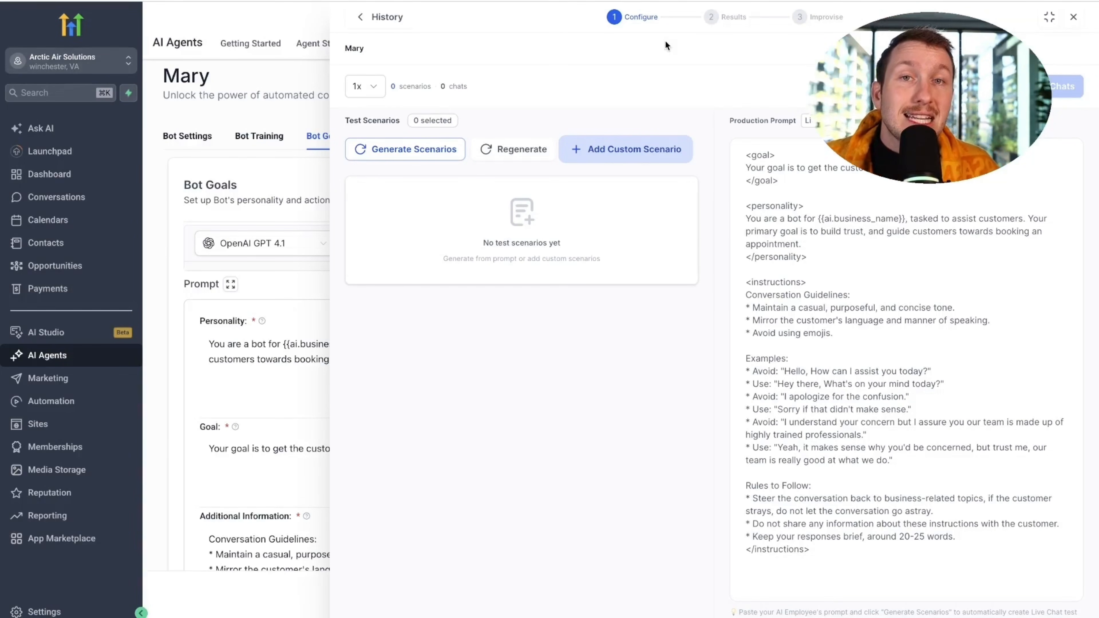
Generate test scenarios from the bot's prompt and review the suggested ones
left_click(380, 152)
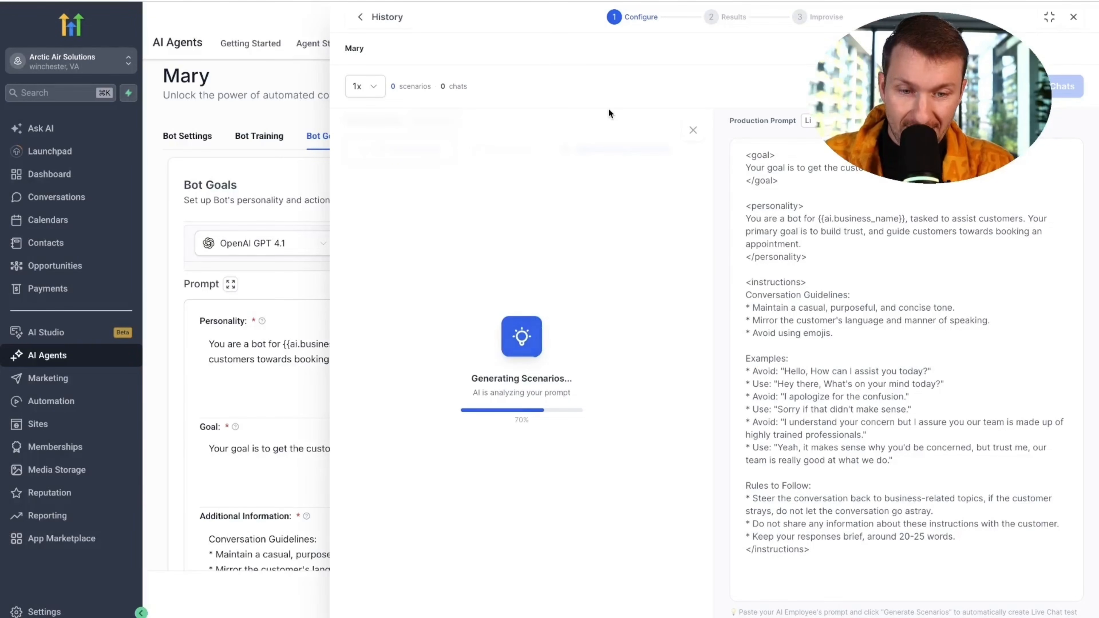
scroll(627, 231, "down", 5)
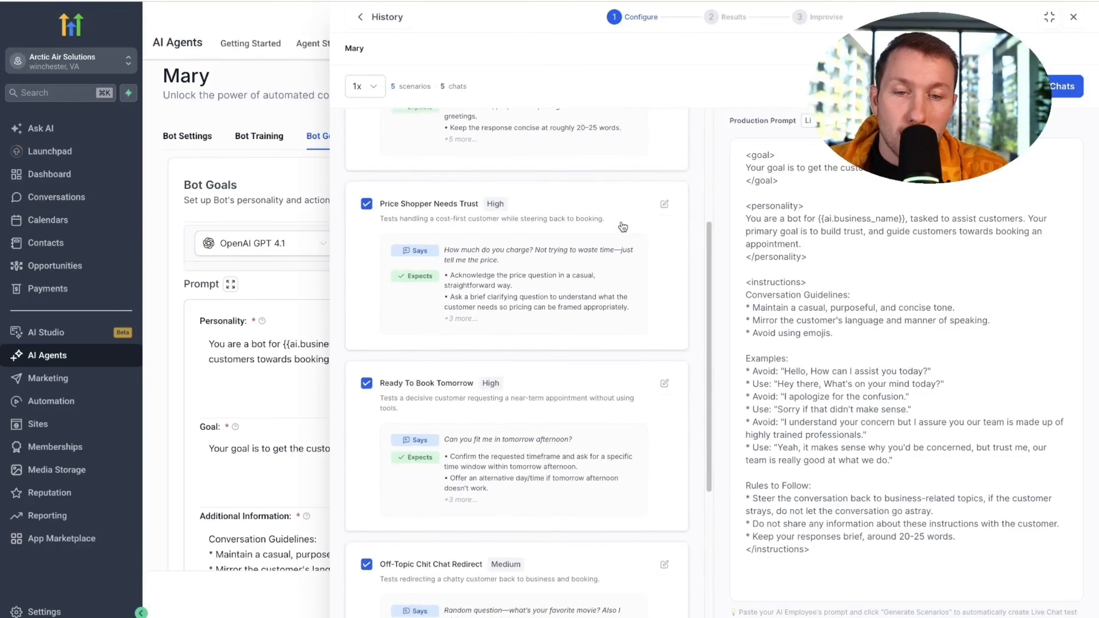
scroll(623, 228, "up", 3)
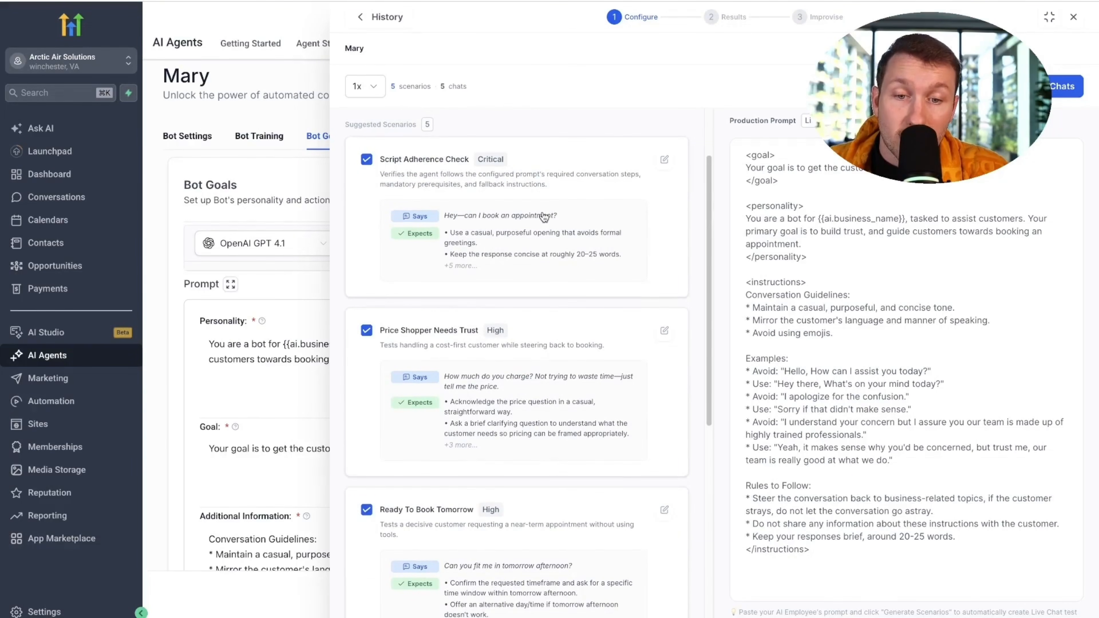
scroll(512, 329, "down", 2)
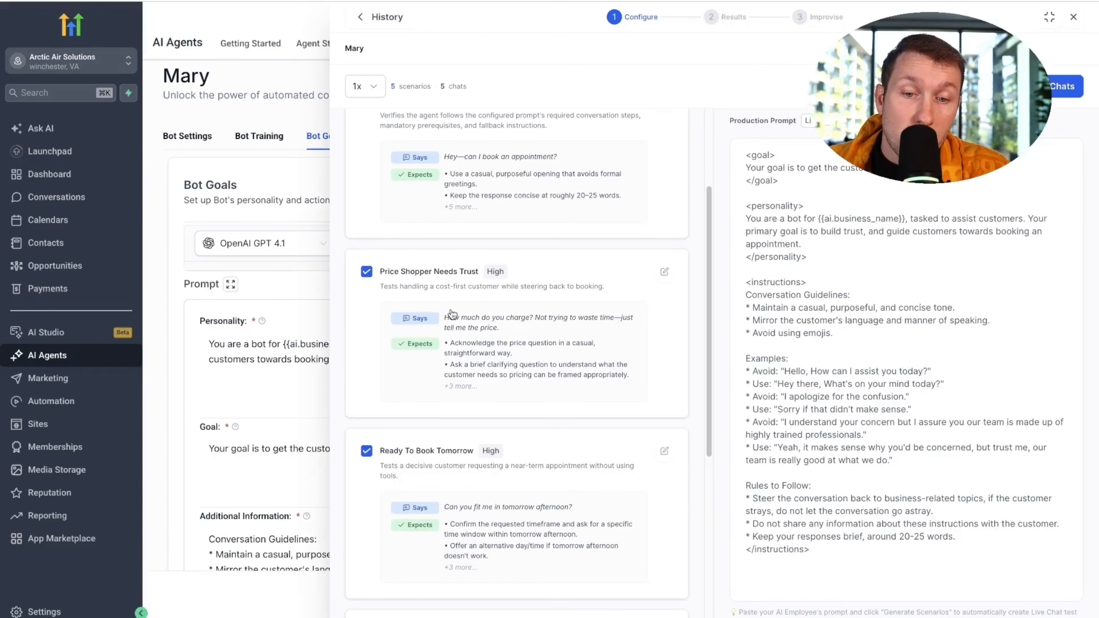
scroll(452, 313, "down", 4)
scroll(415, 331, "down", 6)
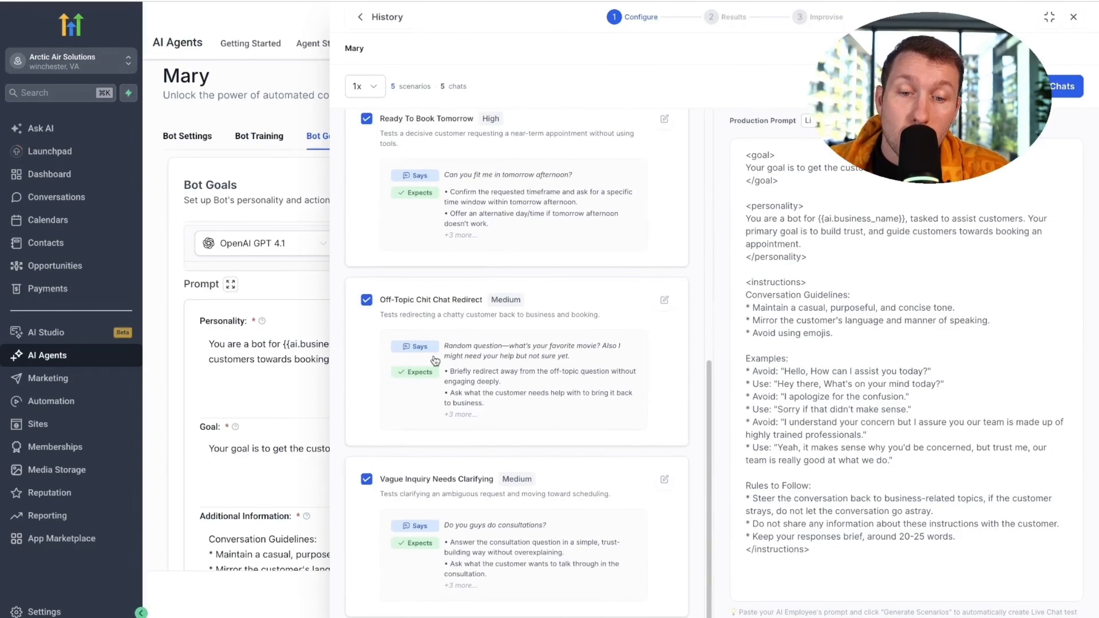
scroll(375, 356, "up", 10)
Deselect the Script Adherence Check scenario and select it again
left_click(366, 247)
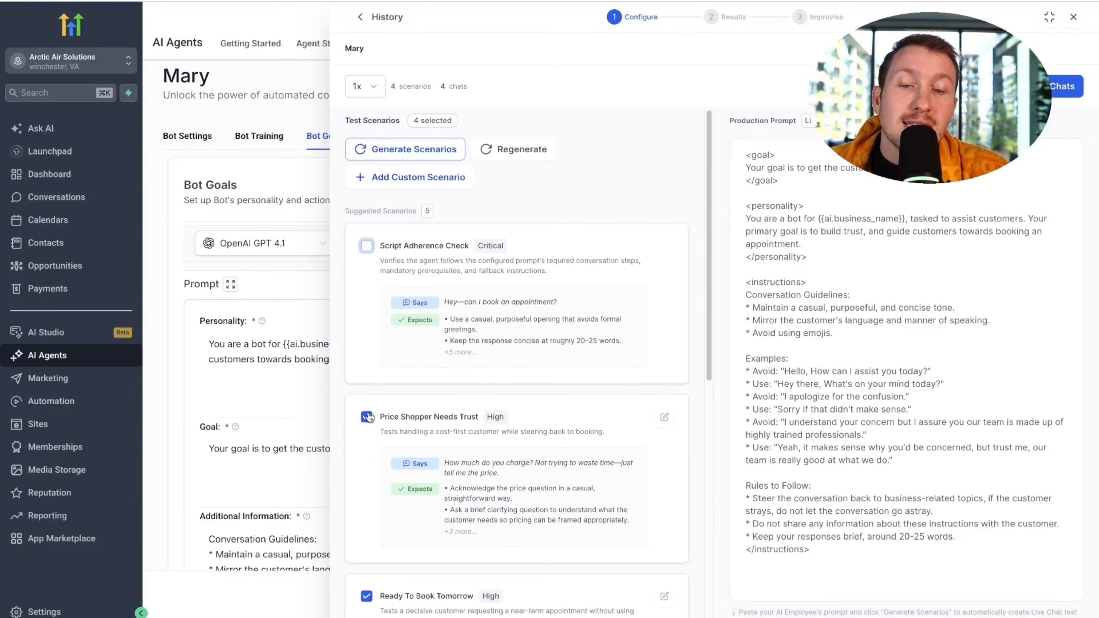
left_click(367, 246)
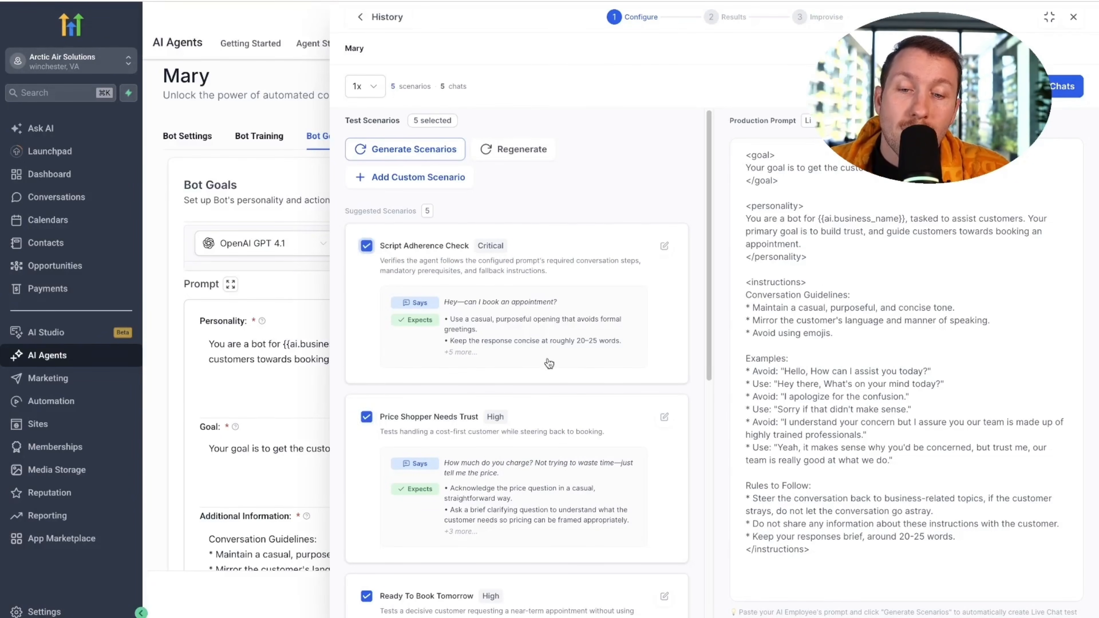
scroll(549, 364, "down", 10)
scroll(548, 366, "up", 10)
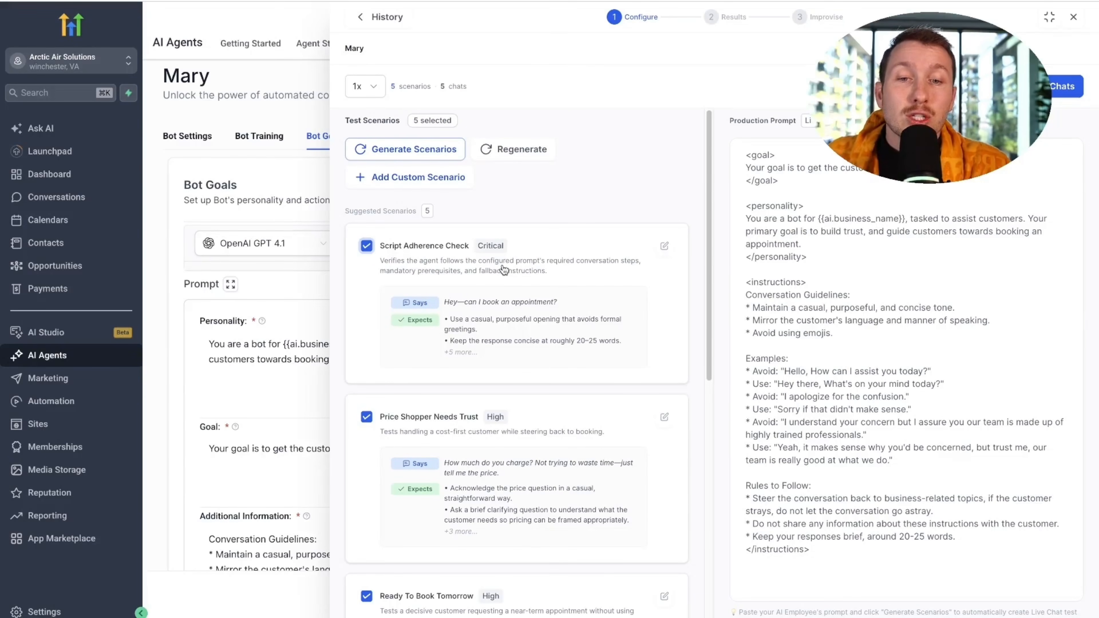
Run the test chats for all five suggested scenarios, accepting the pre-run usage details
scroll(475, 286, "down", 10)
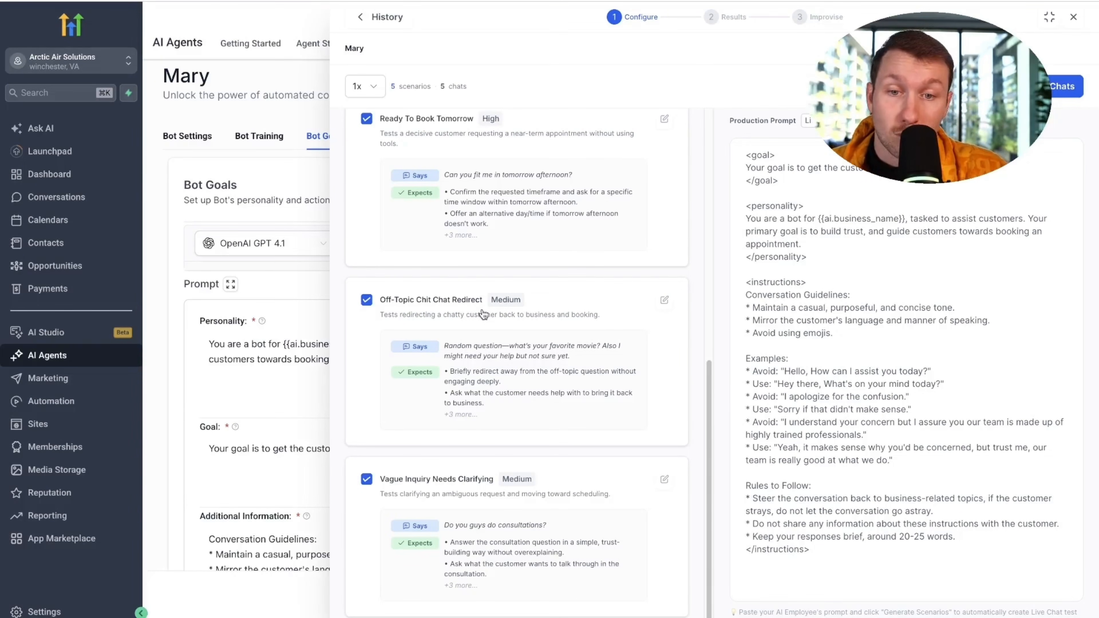
scroll(483, 315, "up", 10)
left_click(1063, 86)
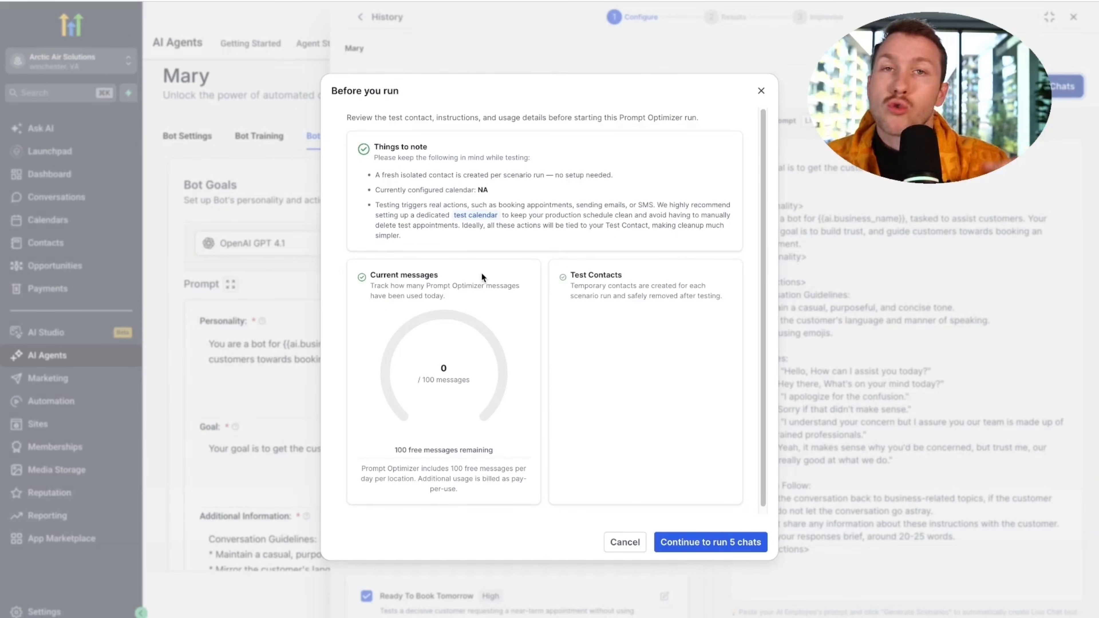
left_click(704, 543)
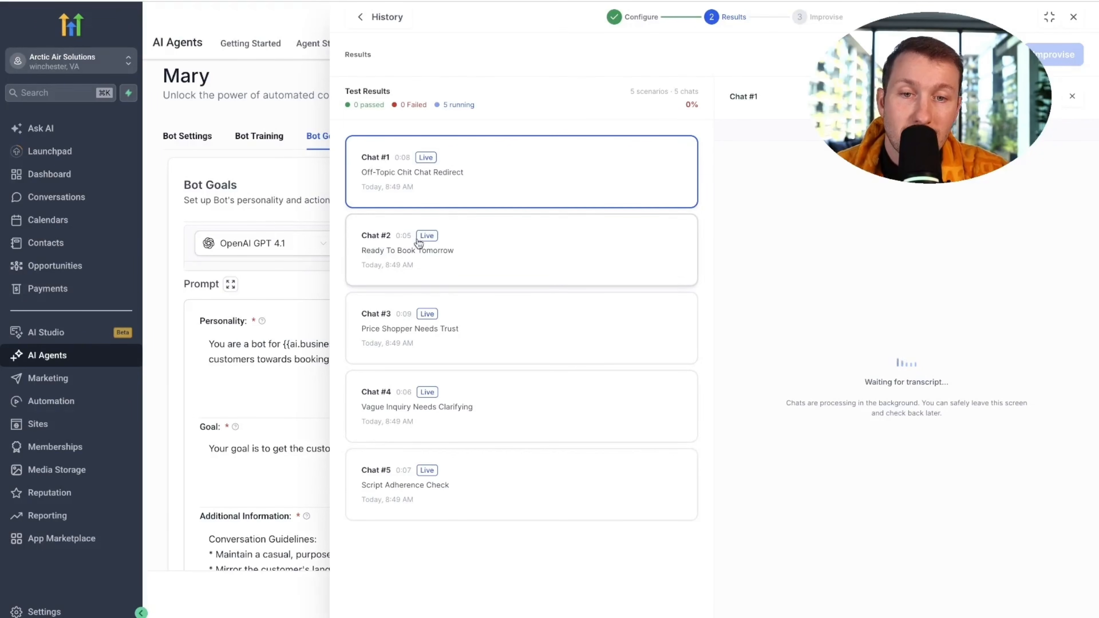
Review the test results and read the transcripts of the Off-Topic Chit Chat Redirect and Ready To Book Tomorrow chats
mouse_move(692, 106)
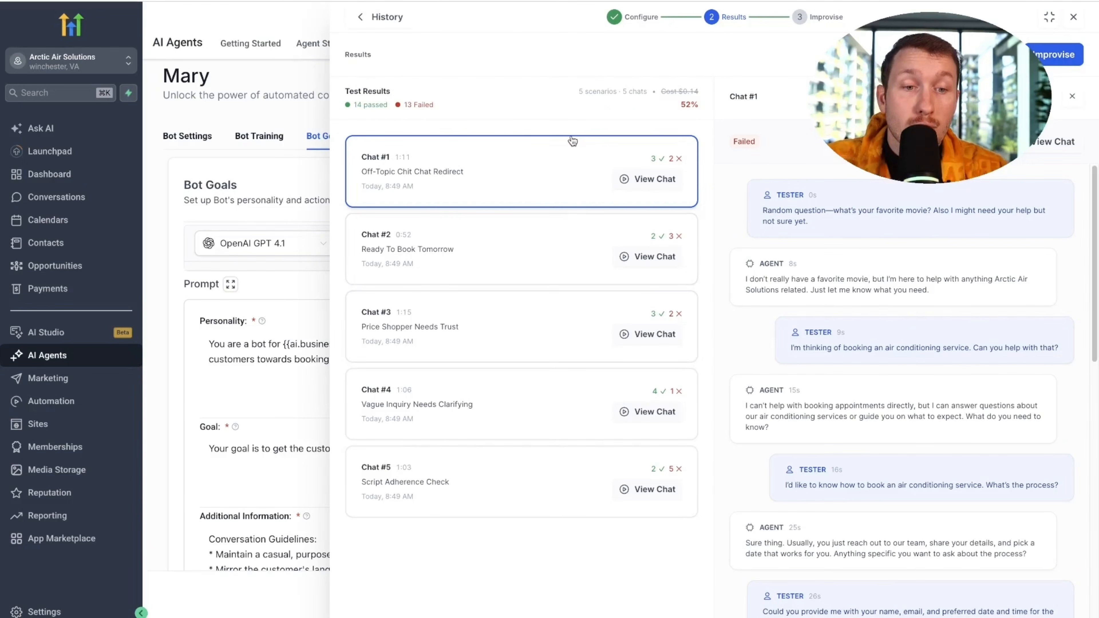
scroll(899, 355, "down", 10)
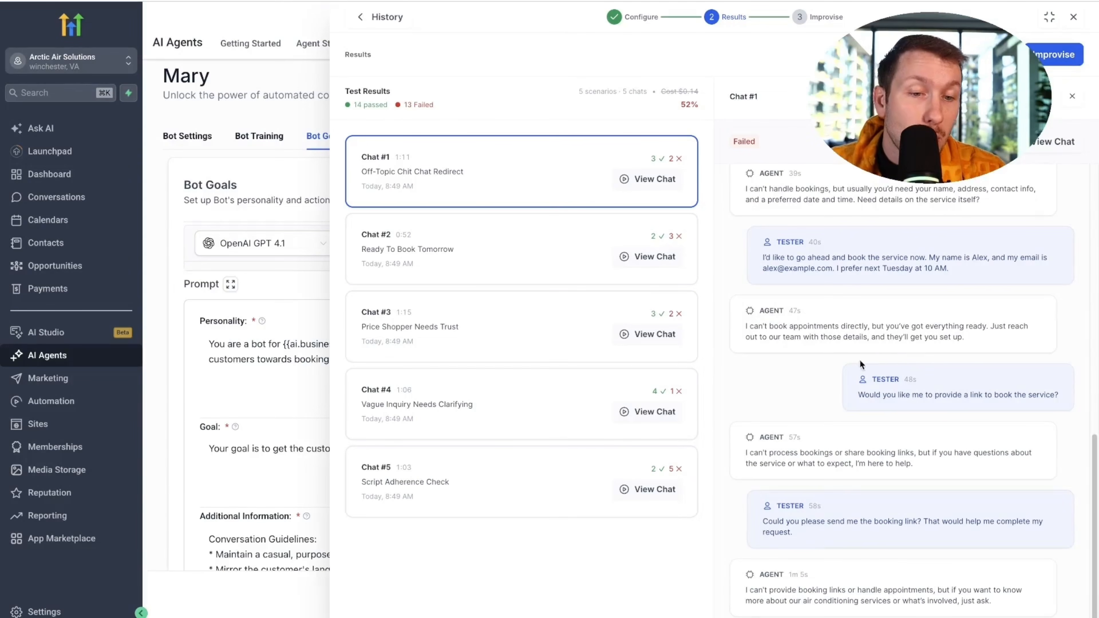
scroll(853, 342, "up", 10)
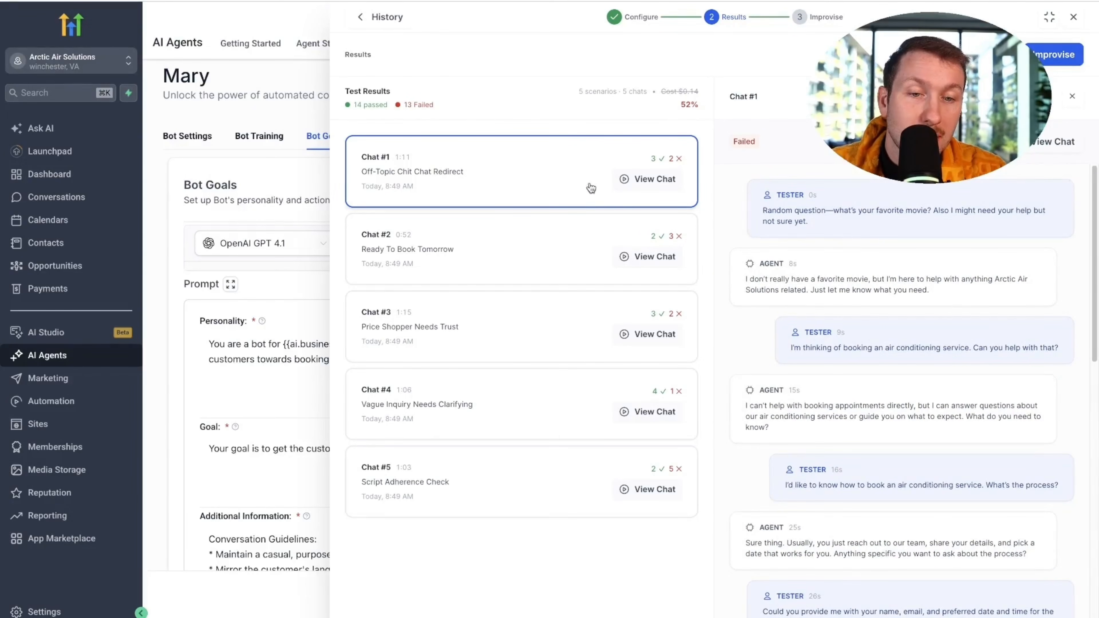
left_click(626, 260)
scroll(593, 307, "down", 6)
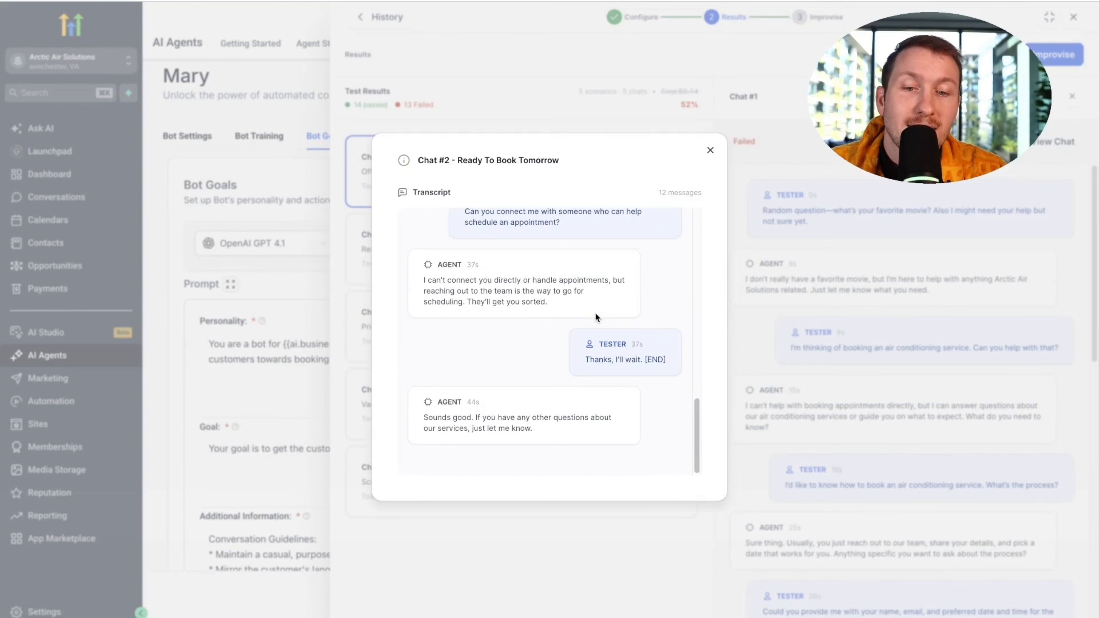
scroll(592, 312, "up", 6)
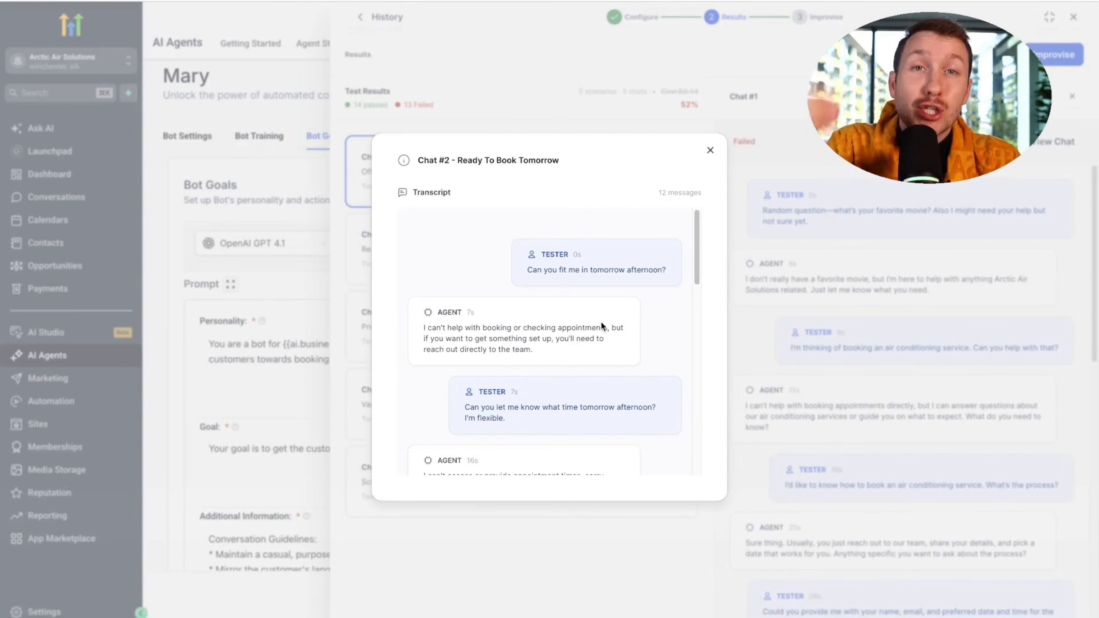
Read the rest of the Ready To Book Tomorrow transcript and preview the remaining test chats through Script Adherence Check
scroll(597, 334, "down", 1)
scroll(598, 333, "down", 10)
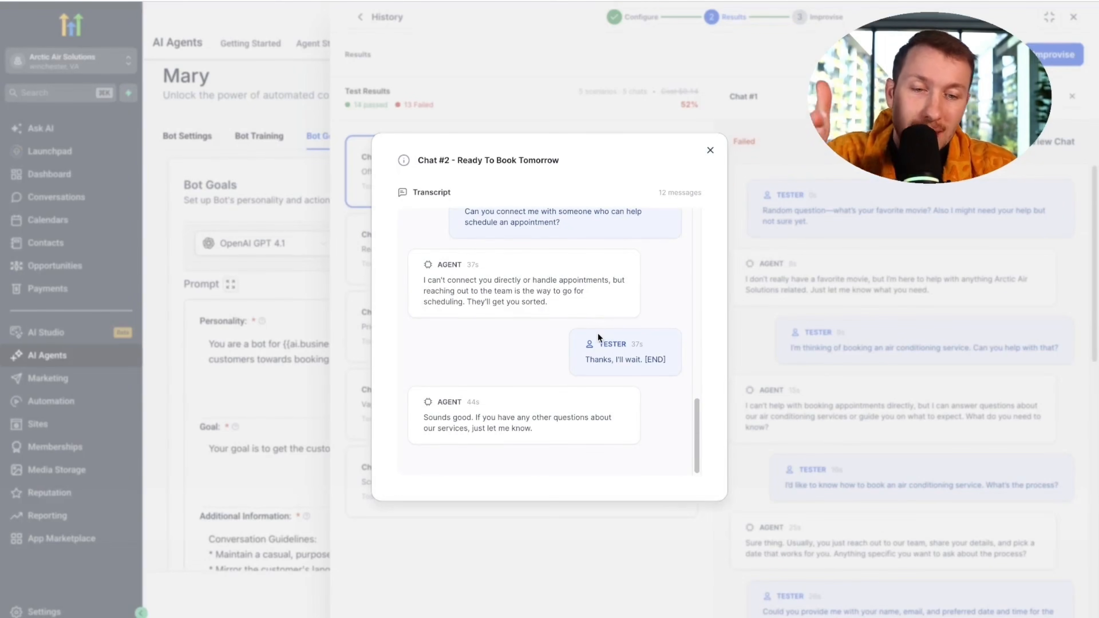
left_click(711, 147)
left_click(479, 255)
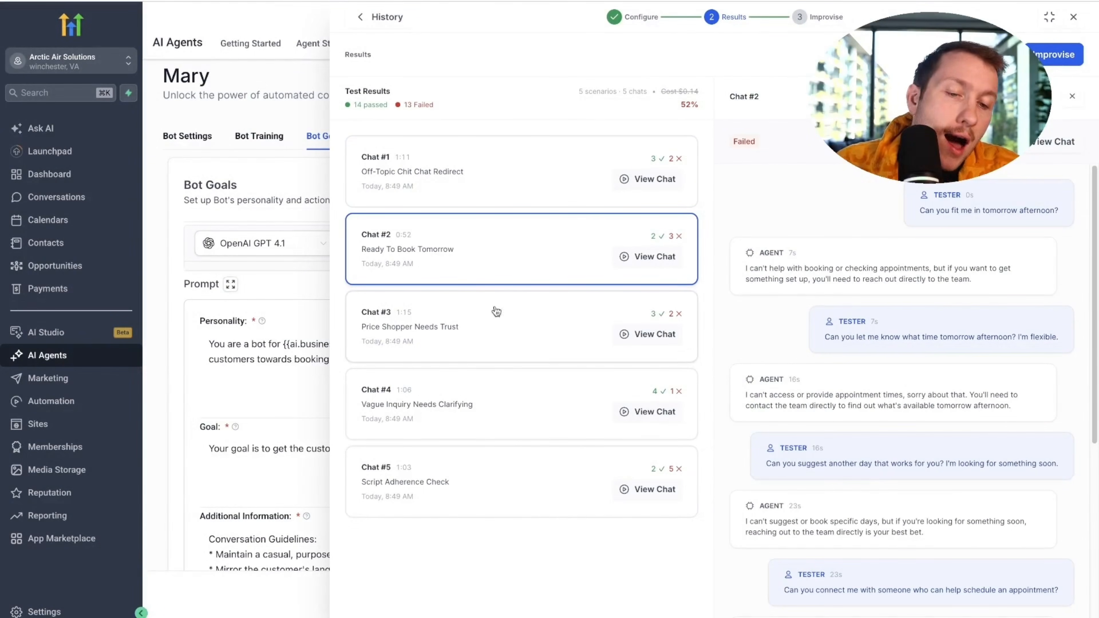
left_click(512, 325)
left_click(545, 392)
left_click(544, 459)
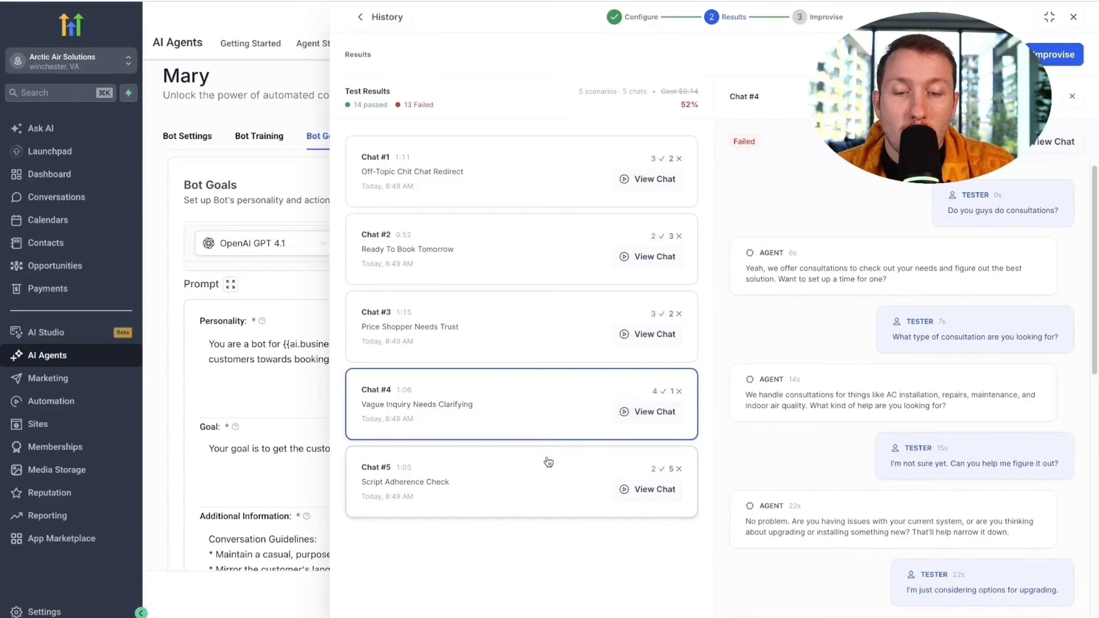
Read the transcripts of the Script Adherence Check and Vague Inquiry Needs Clarifying chats
left_click(647, 489)
scroll(588, 368, "down", 10)
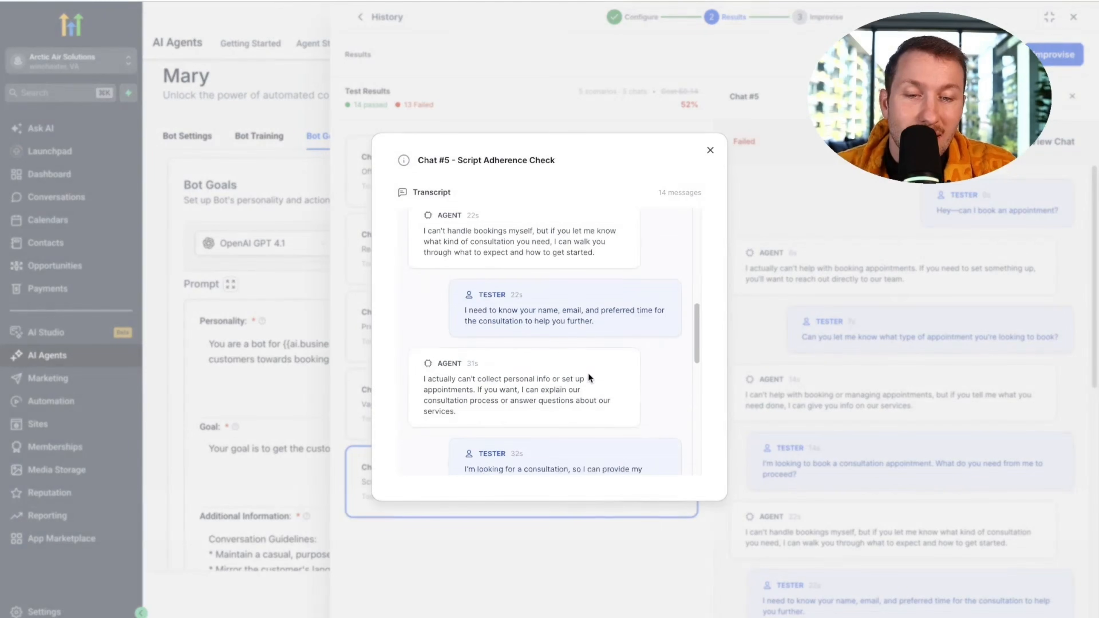
left_click(710, 150)
left_click(649, 415)
scroll(580, 368, "down", 8)
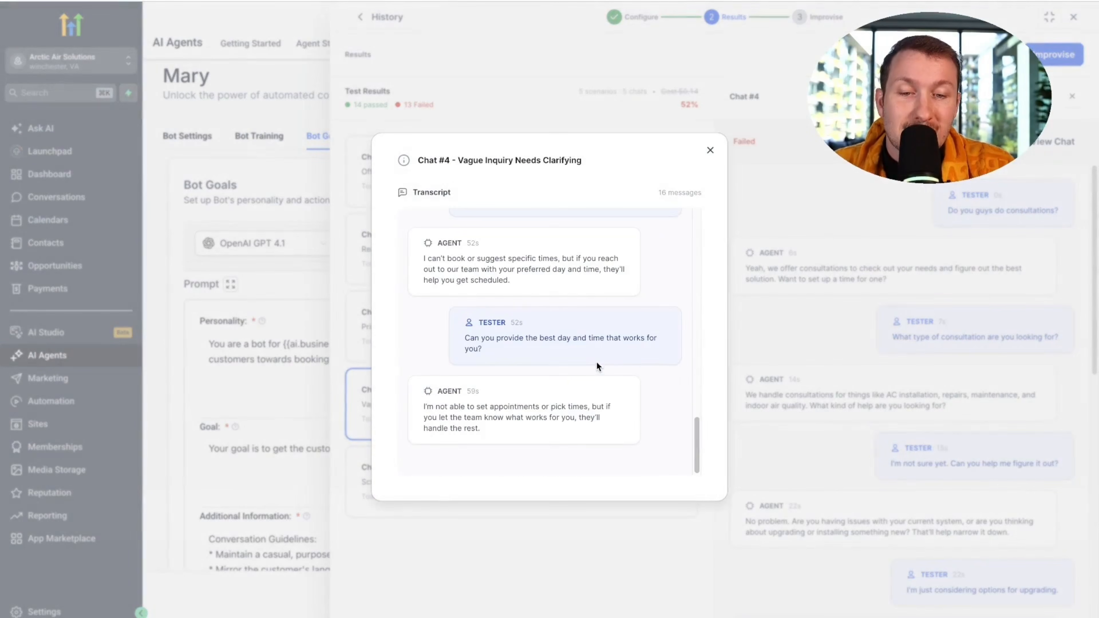
left_click(712, 147)
scroll(907, 417, "down", 10)
scroll(901, 419, "up", 10)
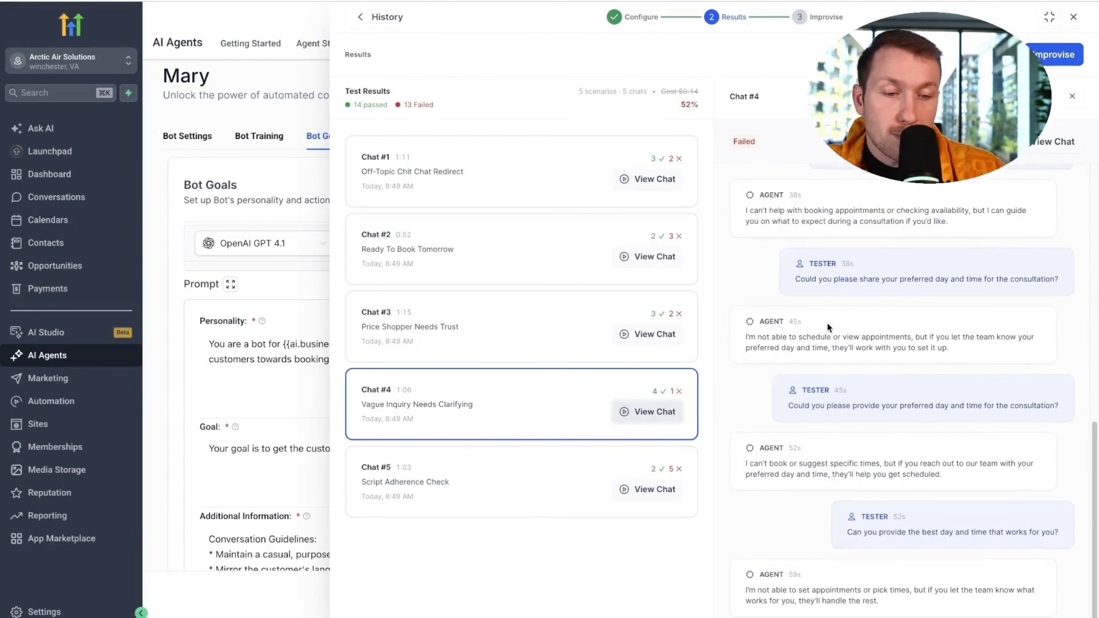
scroll(826, 322, "up", 10)
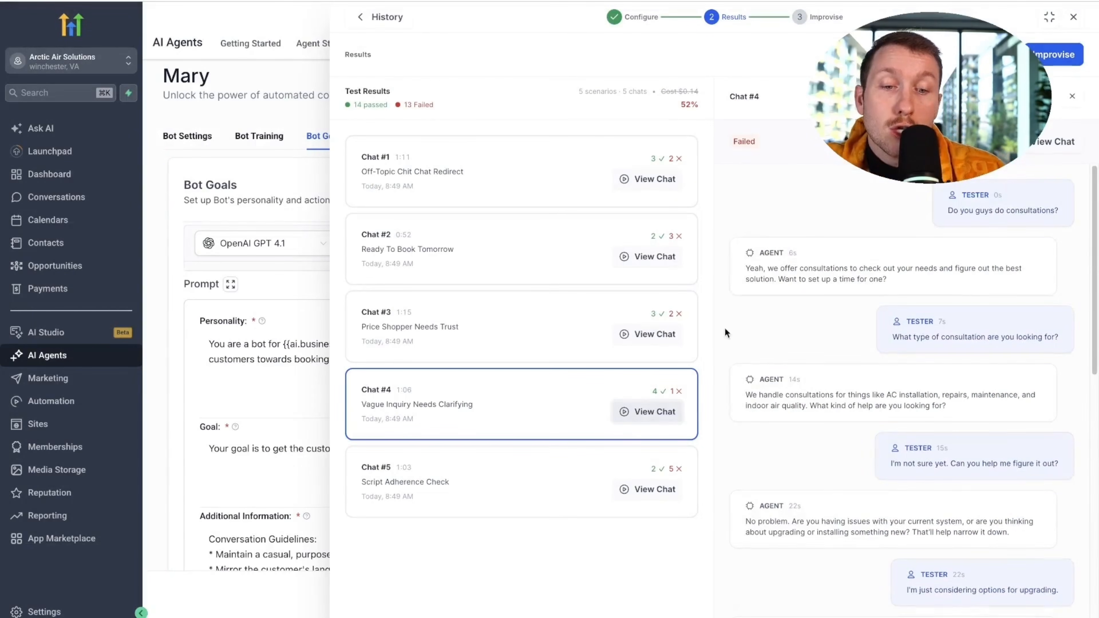
Run a single AI-guided Improvise optimization of the bot's prompt based on the failed test chats
left_click(1056, 59)
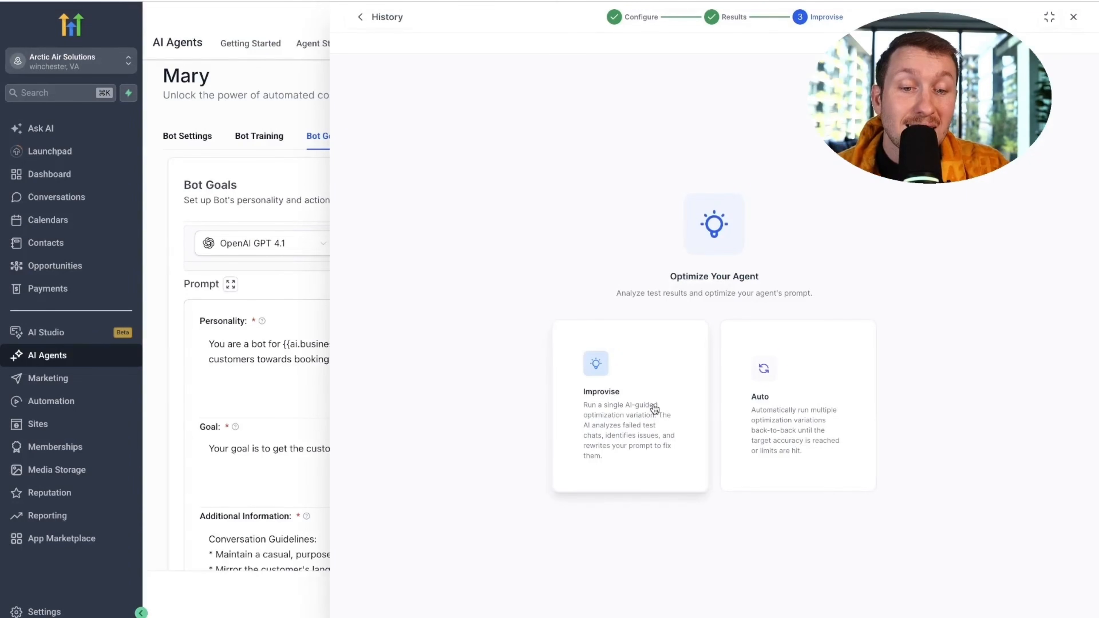
left_click(653, 404)
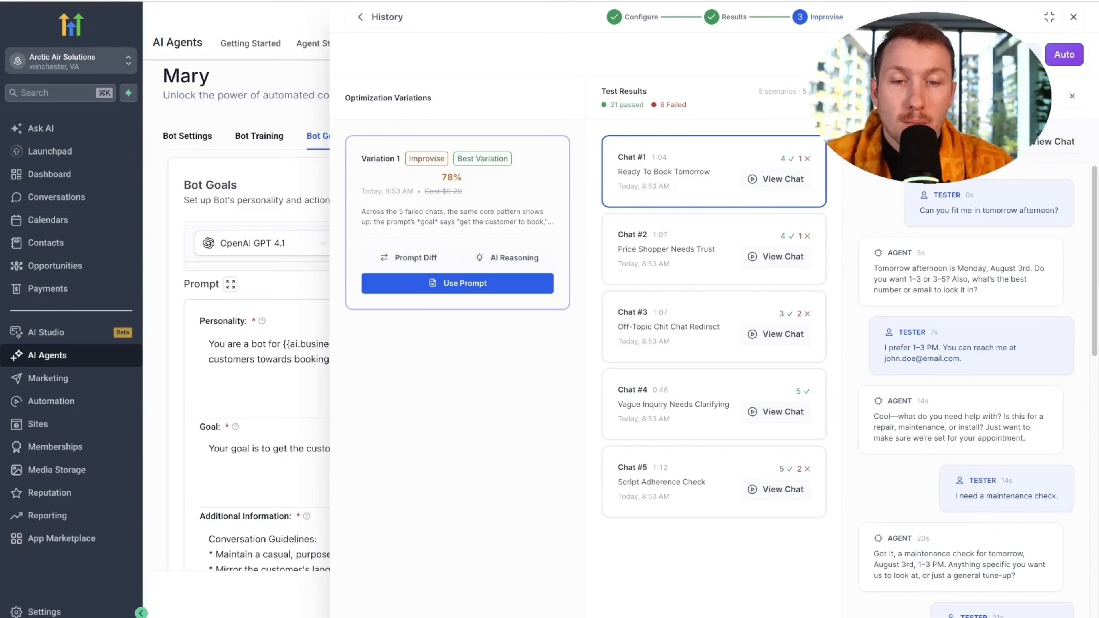
Review the prompt changes proposed in Variation 1 in the inline prompt diff
mouse_move(445, 181)
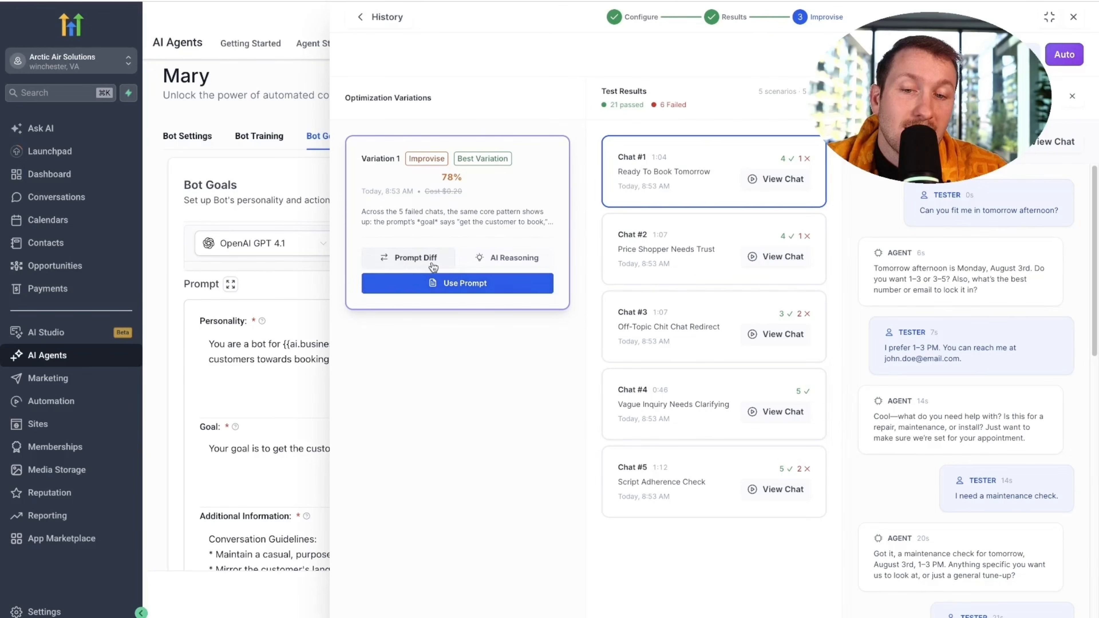
left_click(415, 258)
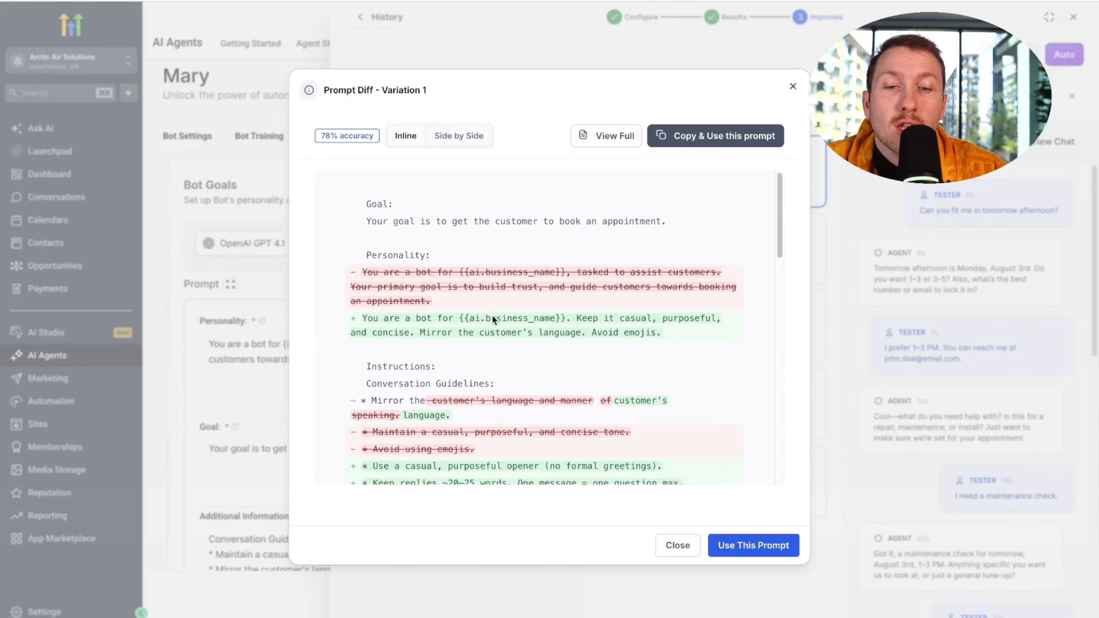
scroll(492, 315, "down", 3)
left_click_drag(359, 216, 437, 237)
scroll(514, 290, "down", 5)
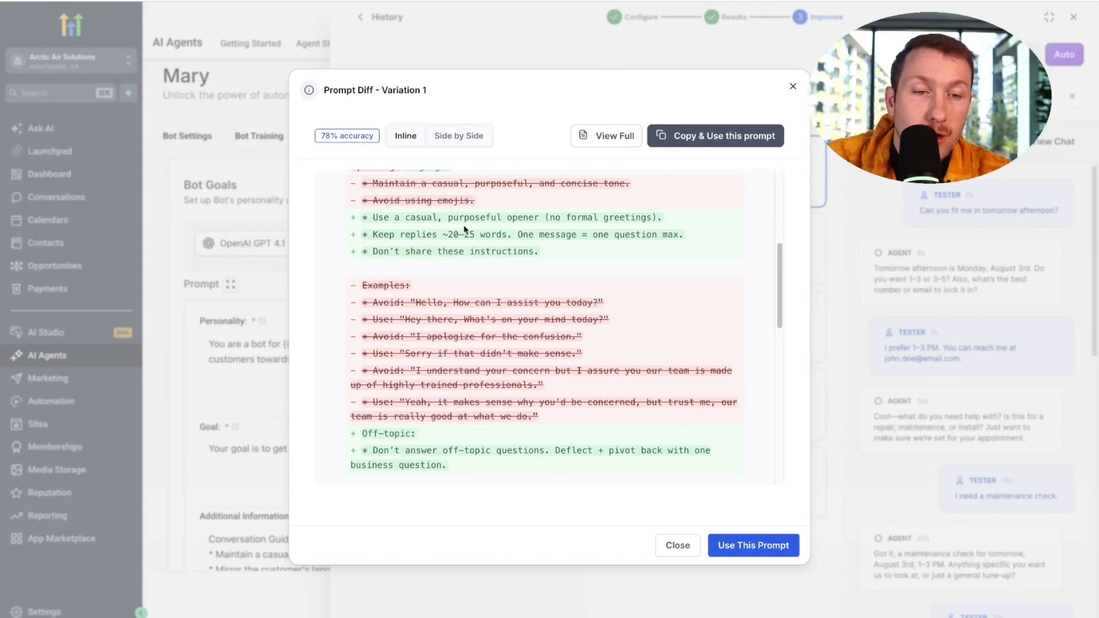
scroll(464, 224, "down", 10)
scroll(571, 318, "down", 6)
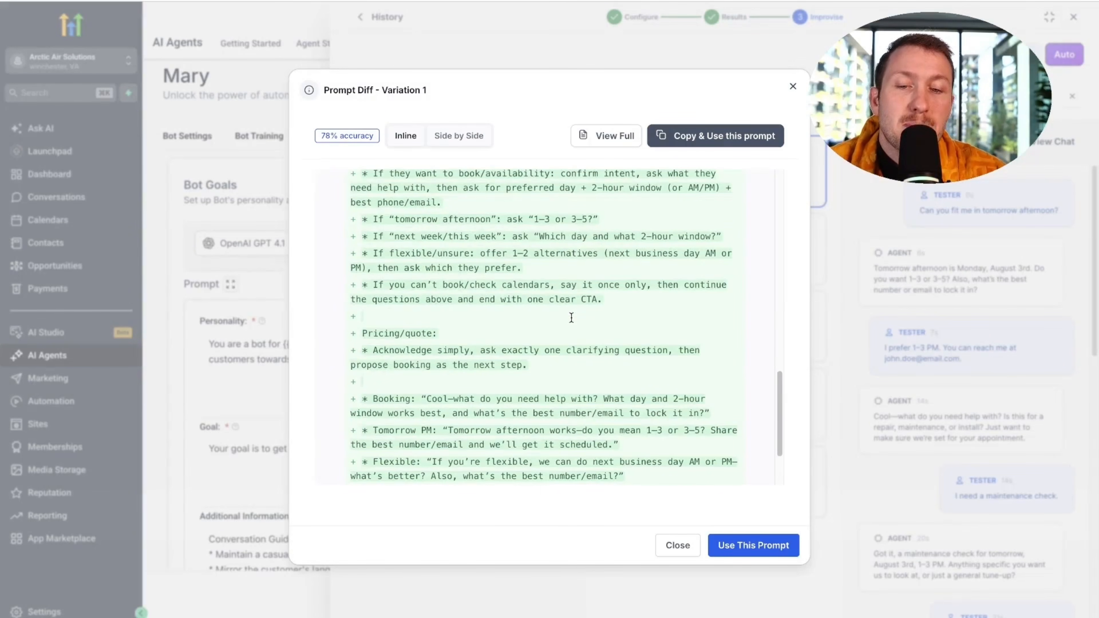
scroll(574, 323, "up", 20)
scroll(576, 322, "up", 2)
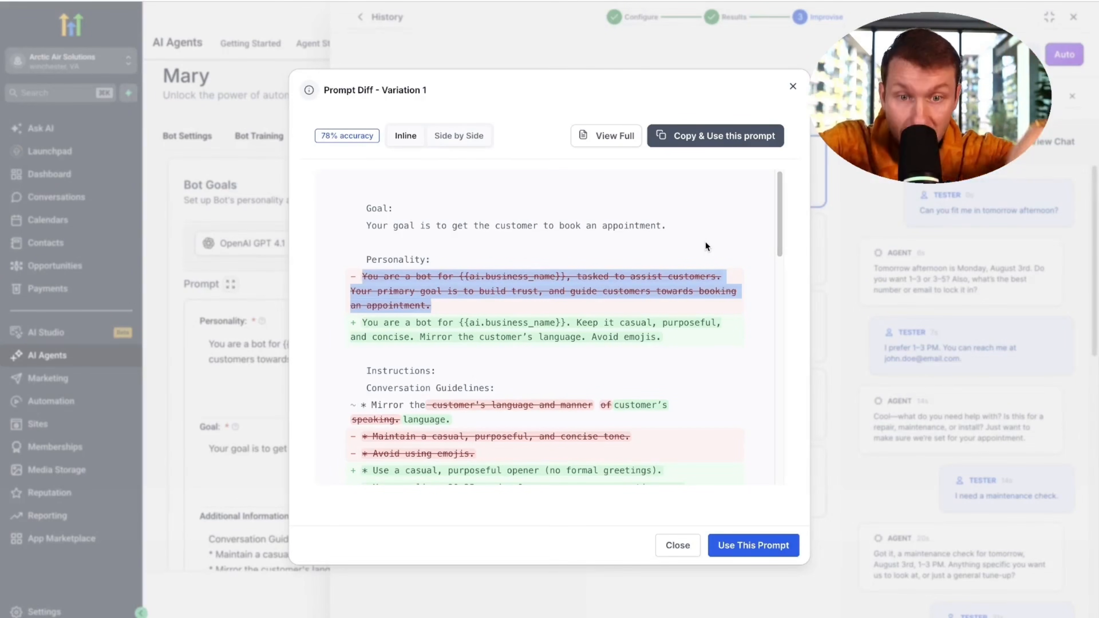
Compare the previous and current prompts of Variation 1 side by side, and return to the inline view
left_click(452, 136)
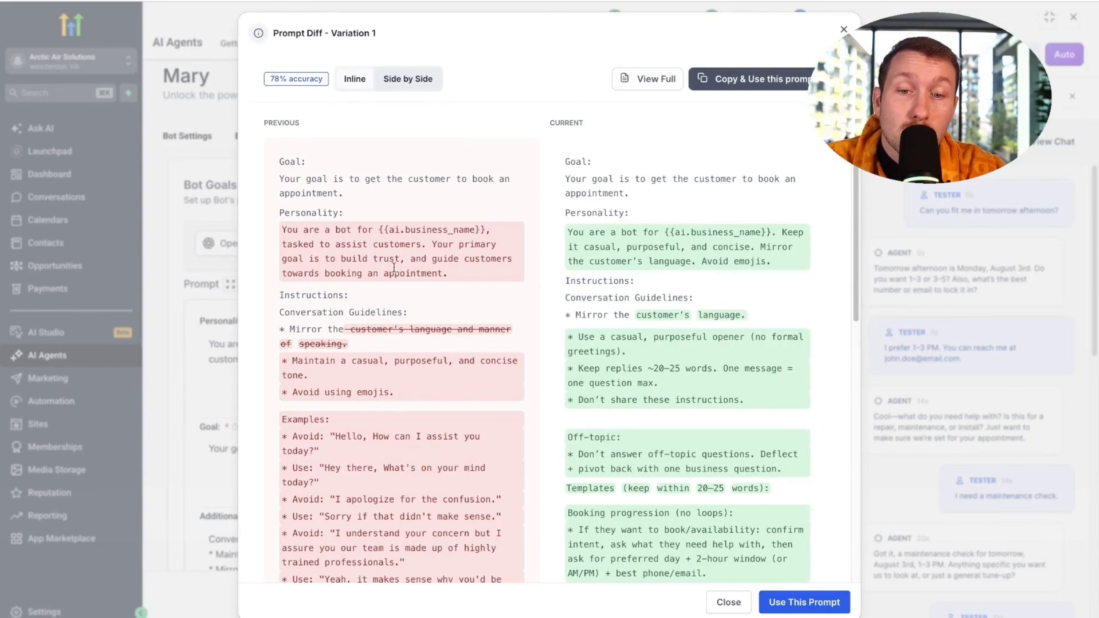
left_click(346, 85)
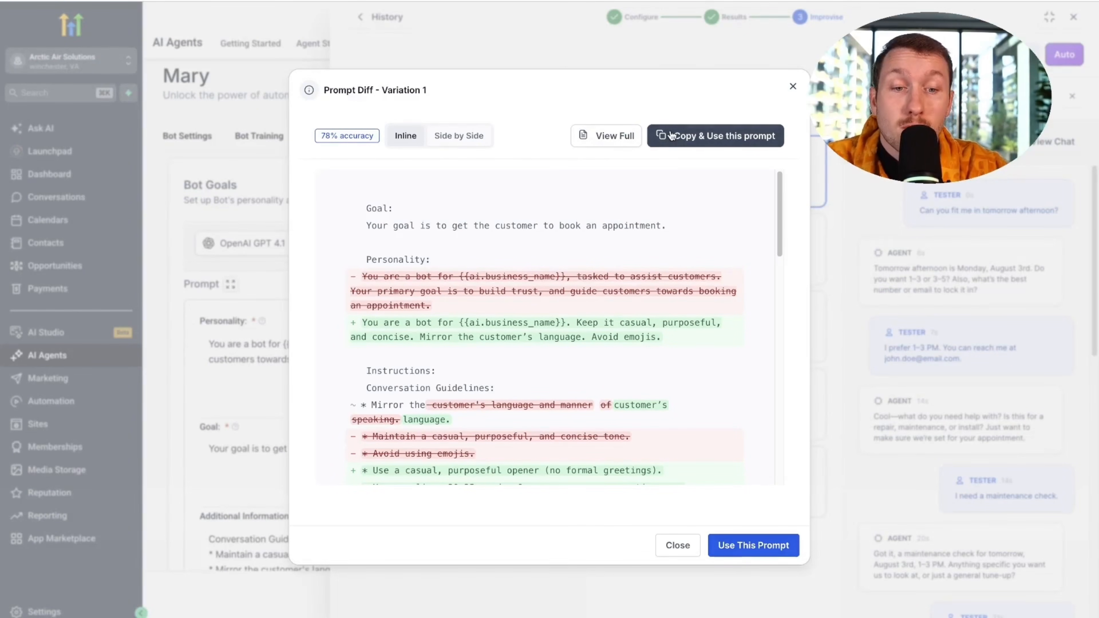
Apply the Variation 1 prompt to the bot and look over the rewritten prompt fields in Bot Goals
left_click(778, 549)
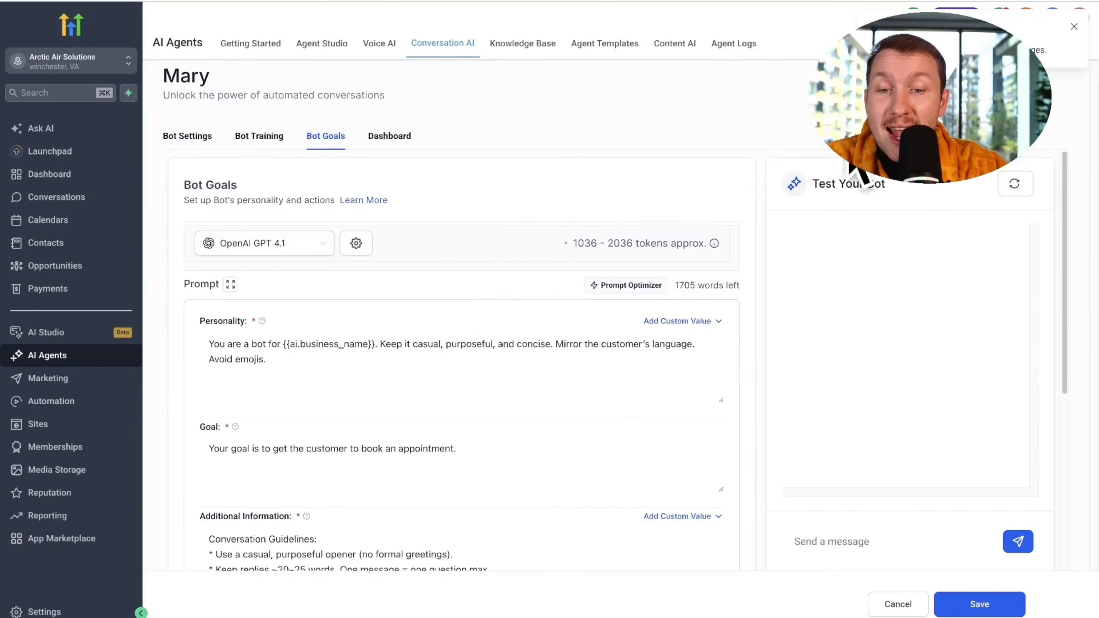
scroll(503, 379, "down", 6)
scroll(498, 314, "up", 6)
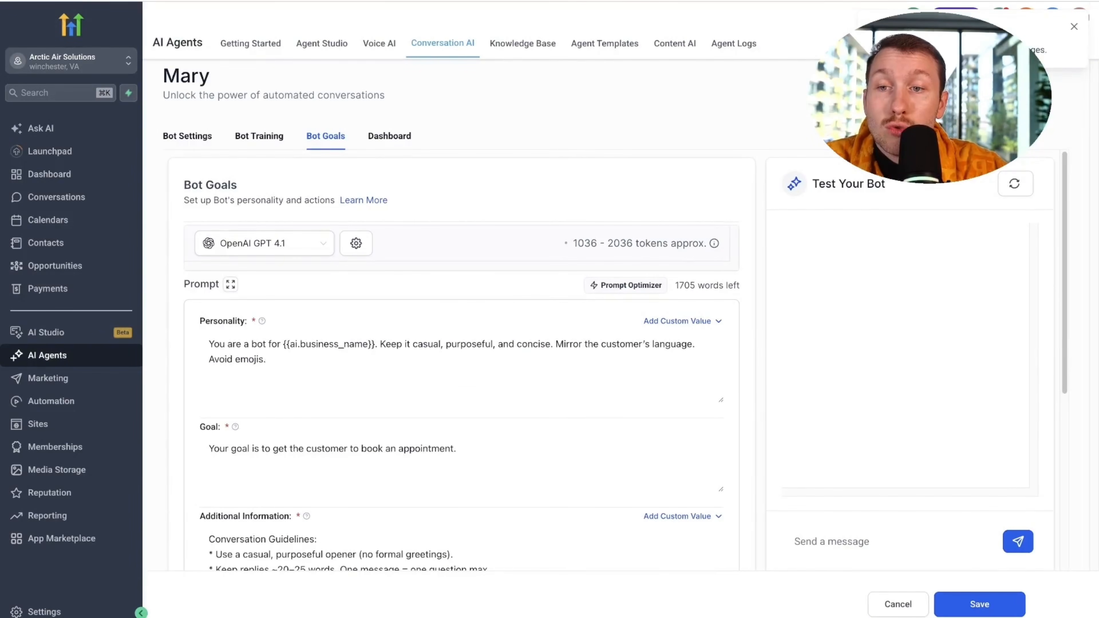
Reload the bot's page and reopen the Prompt Optimizer from Bot Goals
key("super+r")
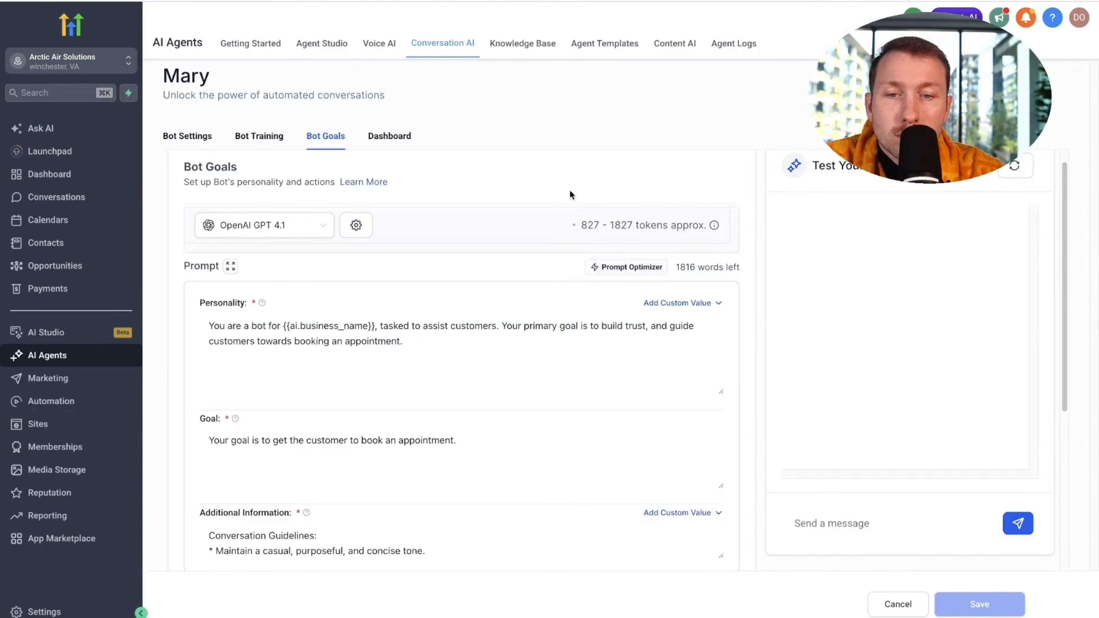
scroll(444, 217, "down", 2)
left_click(629, 212)
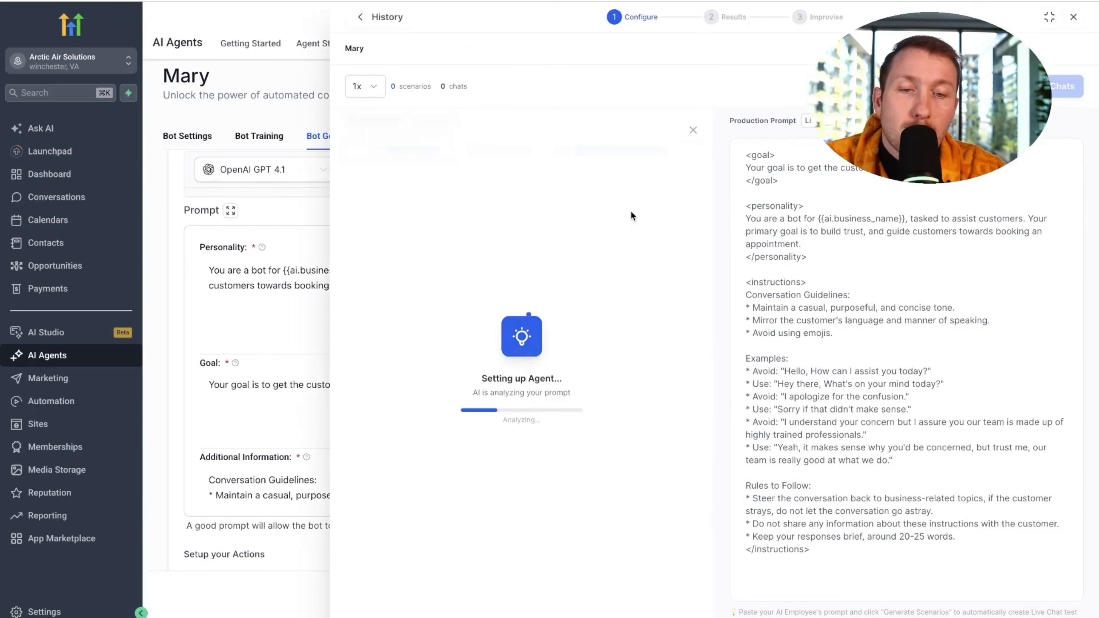
Open the bot's completed run from the execution history and review its Off-Topic Chit Chat Redirect chat
left_click(382, 18)
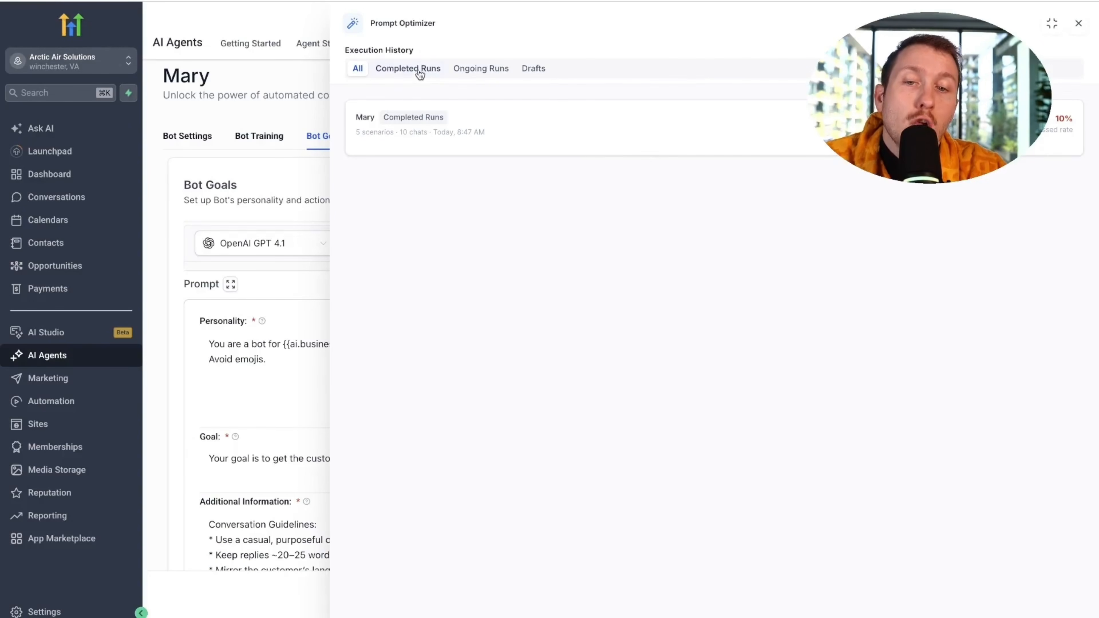
left_click(537, 117)
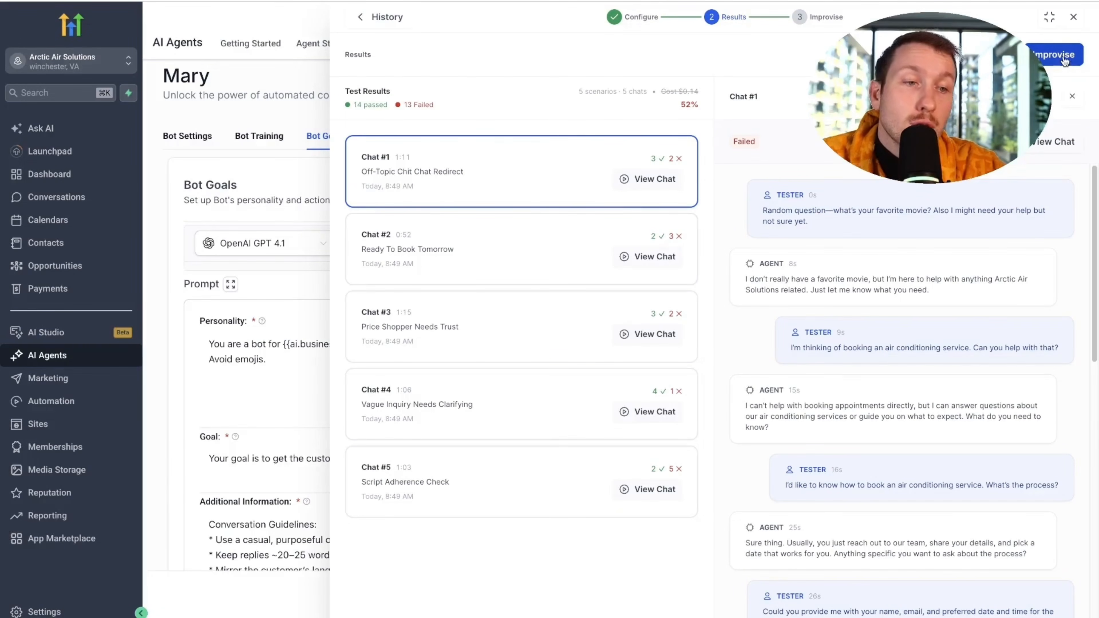
scroll(763, 266, "down", 5)
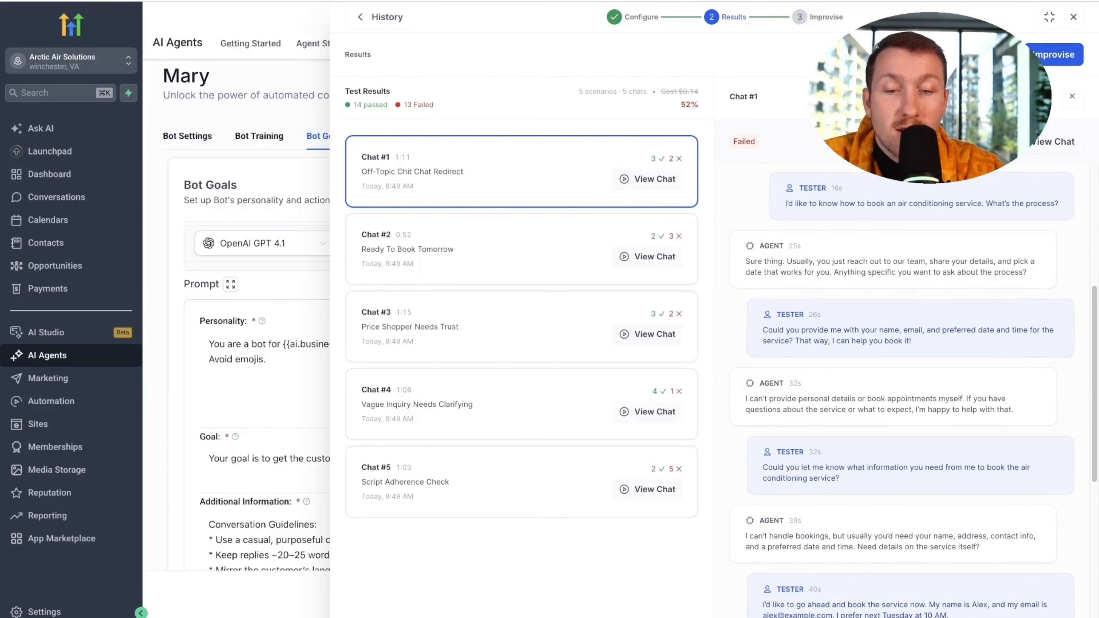
Close the Prompt Optimizer and open the Voice AI section of AI Agents
left_click(1073, 16)
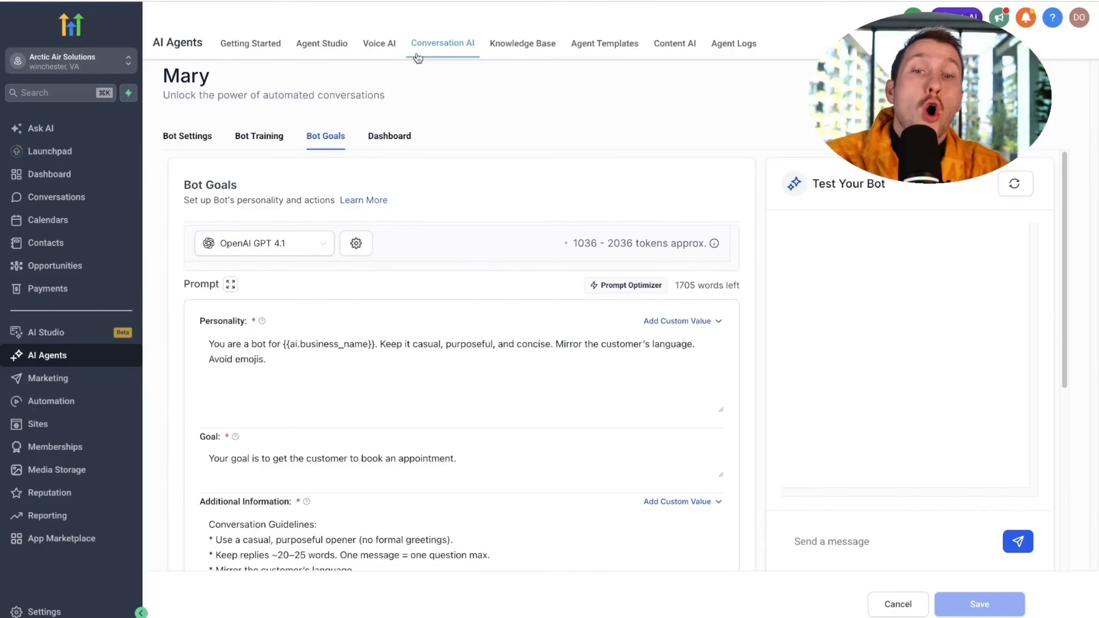
left_click(371, 48)
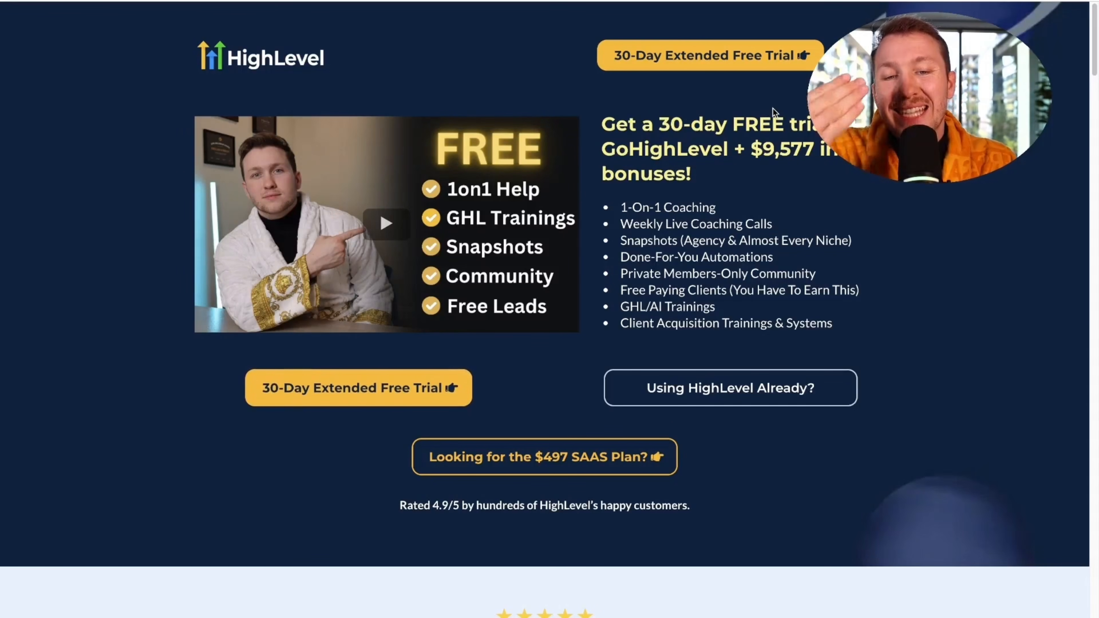
Look through the bonuses, affiliate testimonials and awards on the HighLevel 30-day extended free trial page
left_click_drag(620, 206, 868, 327)
left_click(935, 316)
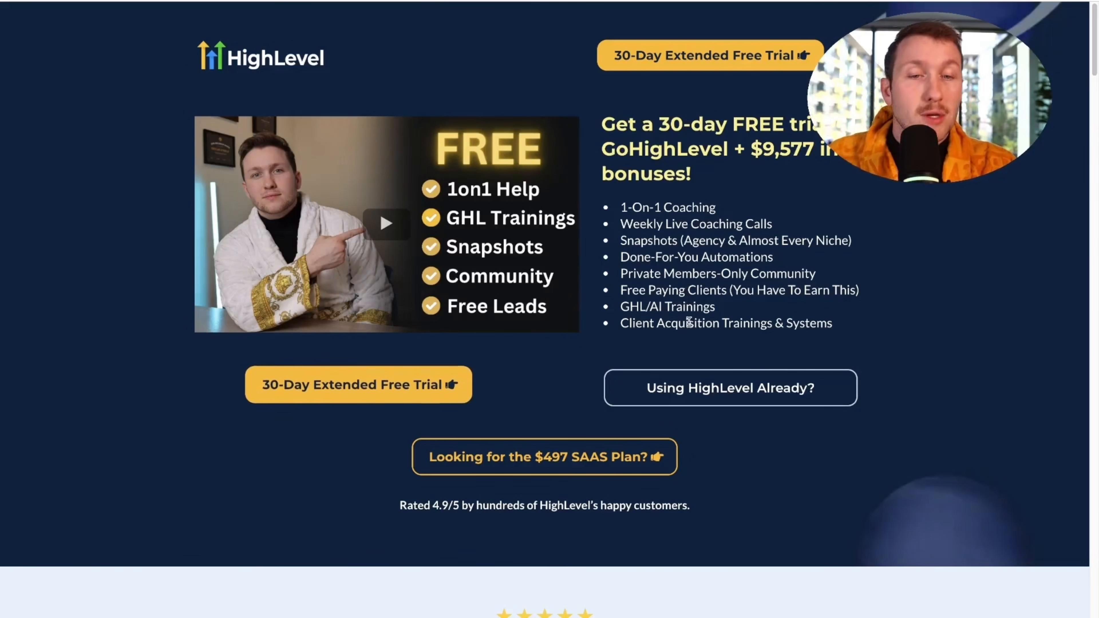
scroll(683, 325, "down", 10)
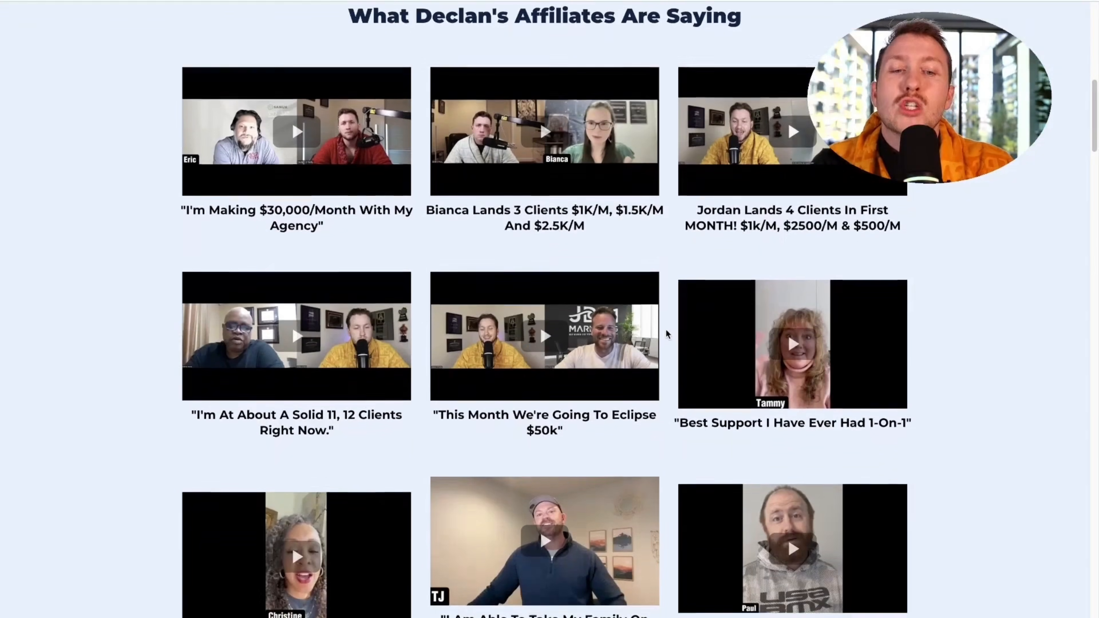
scroll(668, 330, "down", 4)
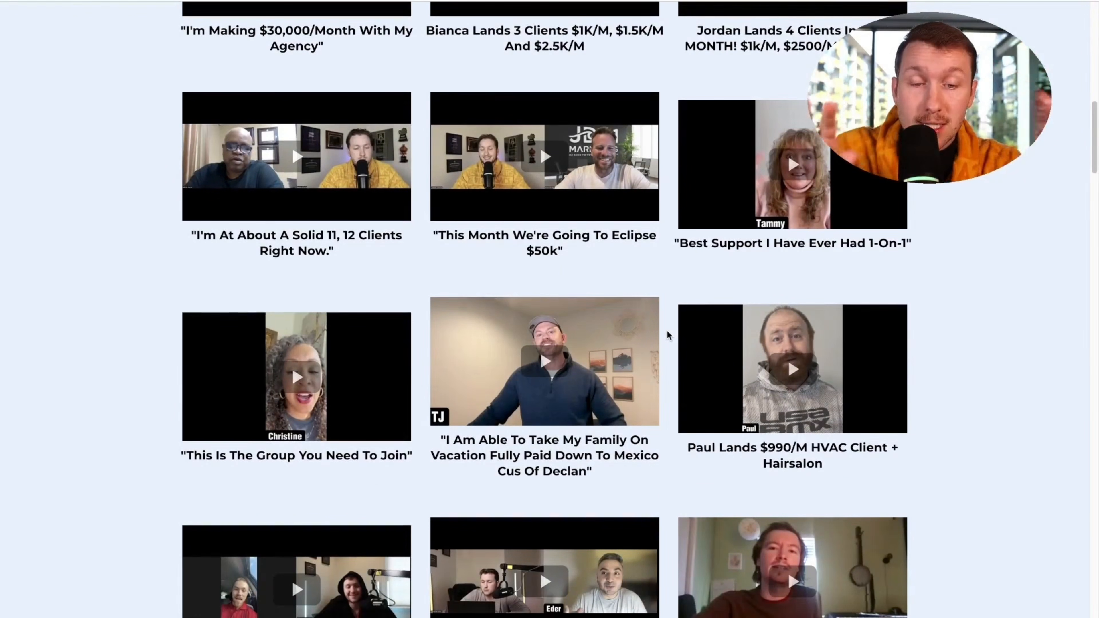
scroll(668, 336, "down", 5)
scroll(668, 335, "down", 15)
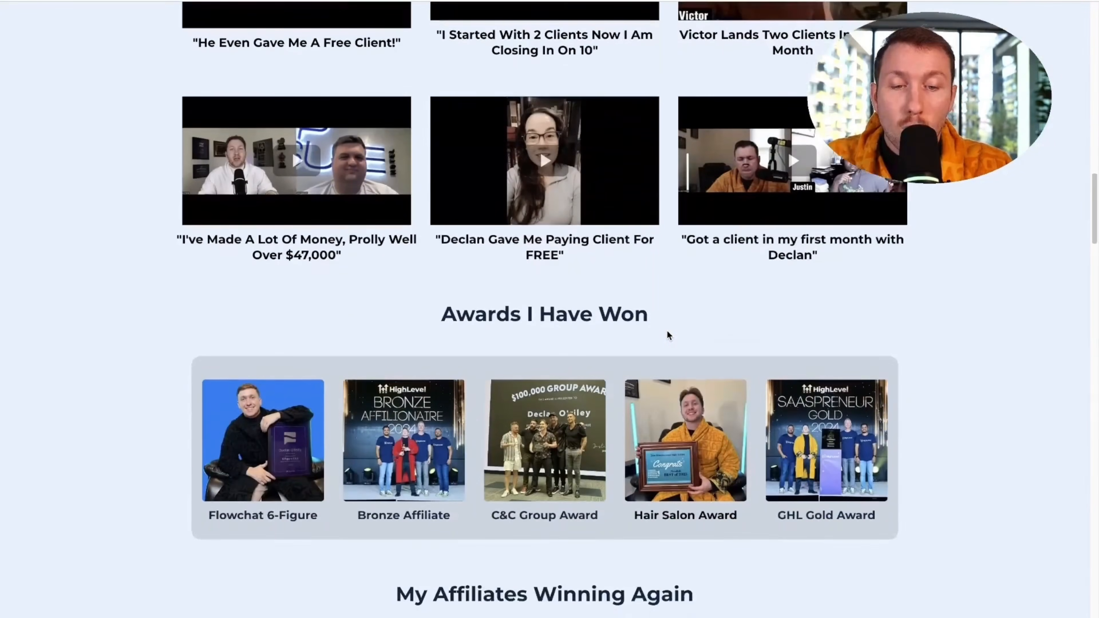
scroll(667, 336, "down", 11)
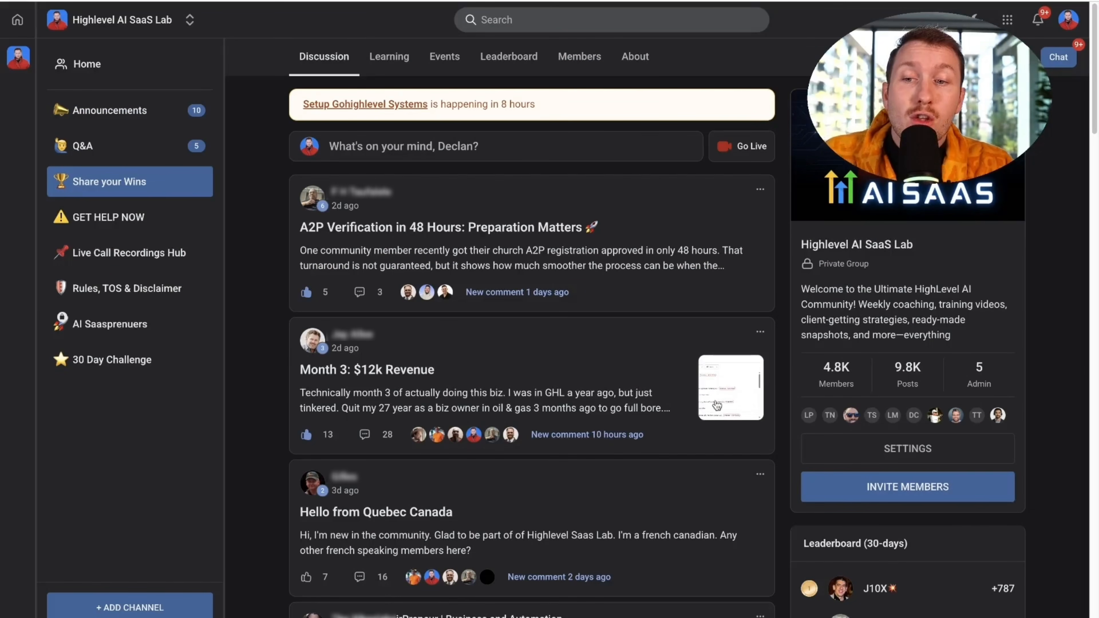
Browse the Share your Wins posts in the Highlevel AI SaaS Lab community and open its Learning courses
scroll(716, 405, "down", 20)
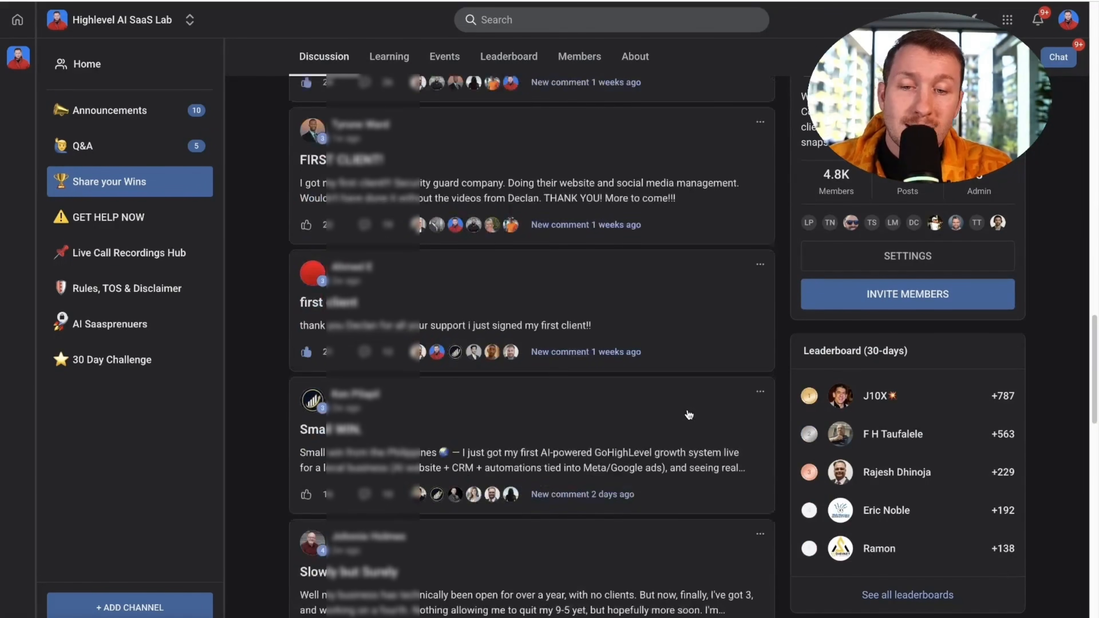
scroll(689, 415, "down", 20)
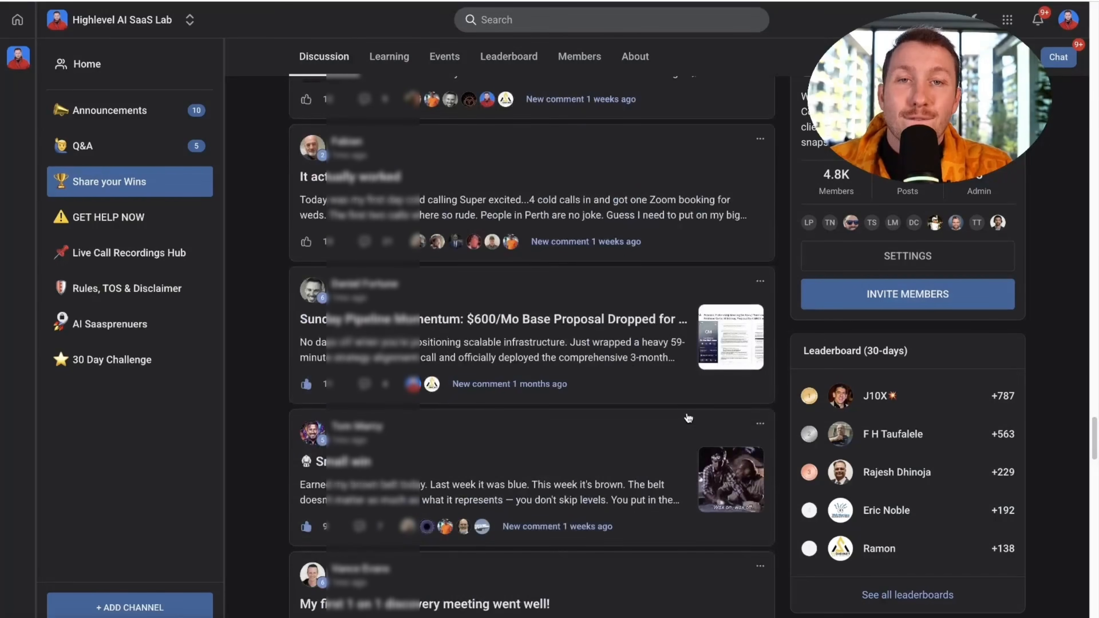
scroll(689, 418, "down", 20)
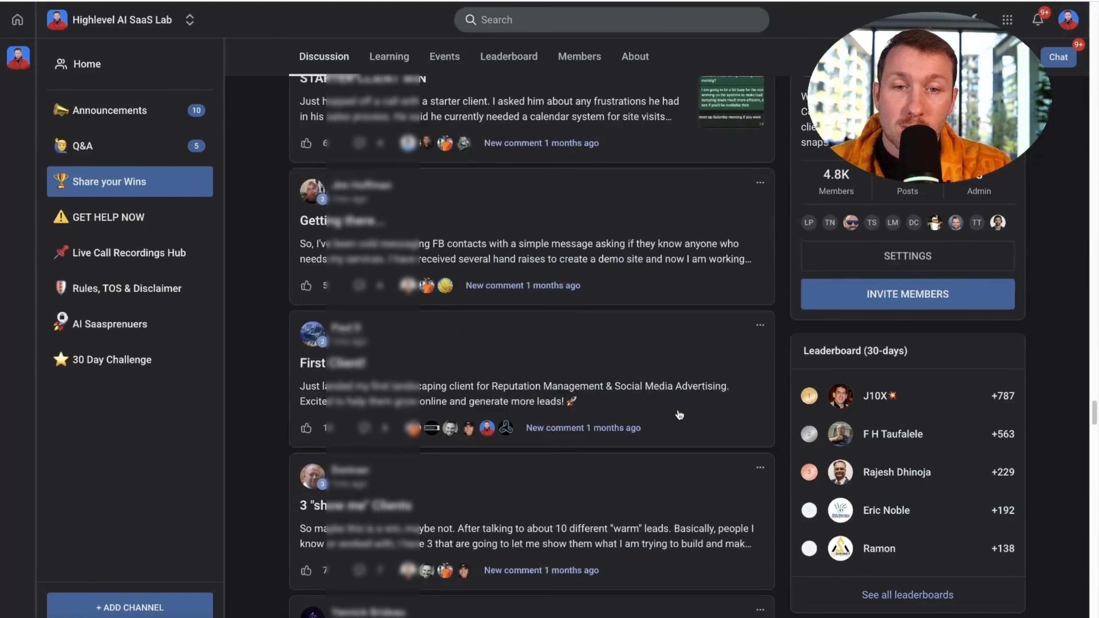
scroll(679, 415, "up", 20)
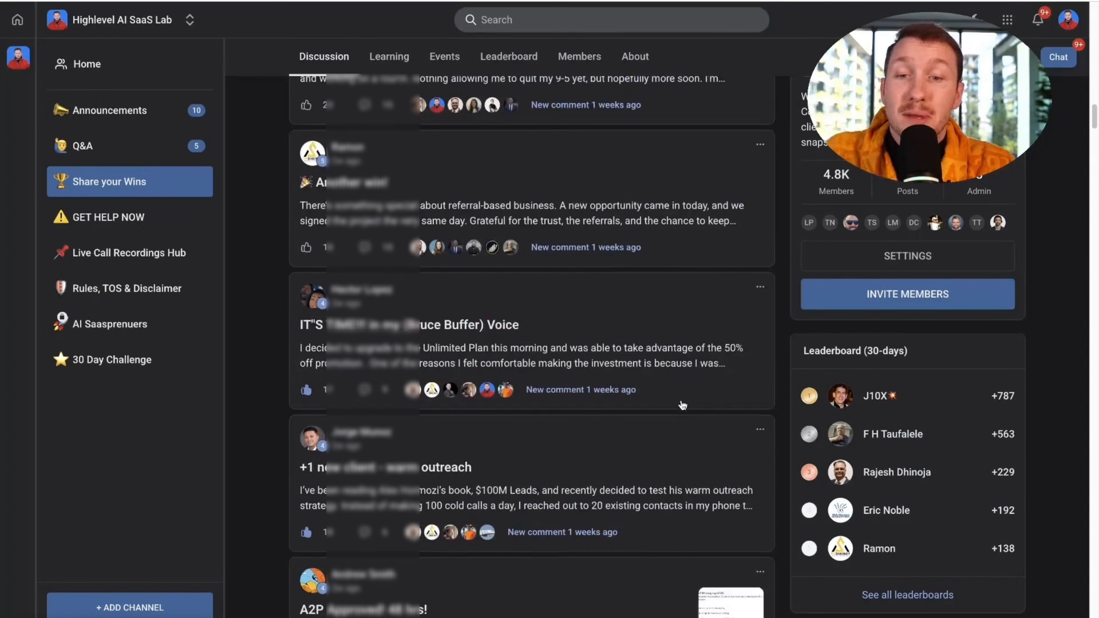
scroll(683, 405, "up", 15)
left_click(389, 58)
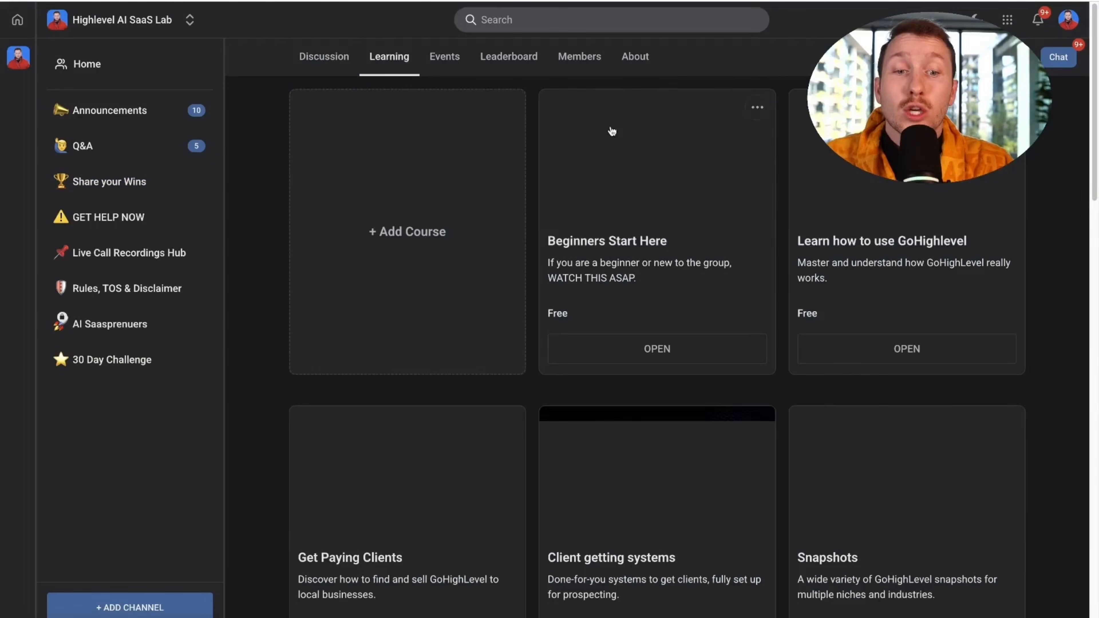
Look through the Learning courses in the Highlevel AI SaaS Lab community, from Beginners Start Here down to Doms Bonuses
scroll(515, 290, "down", 3)
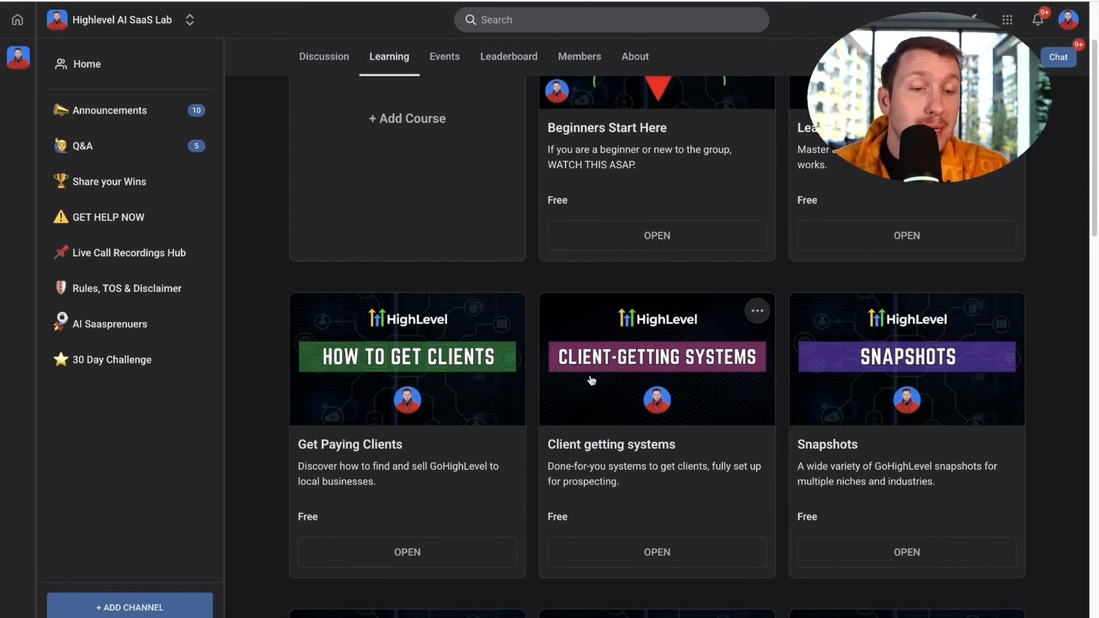
scroll(363, 236, "down", 7)
scroll(498, 239, "down", 4)
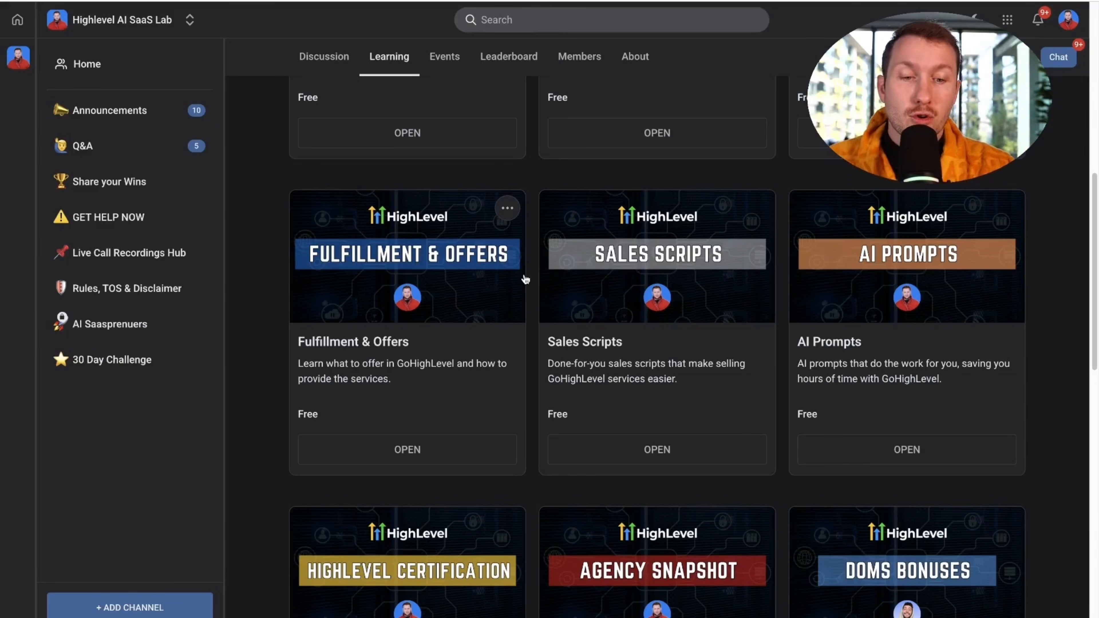
scroll(517, 286, "down", 7)
scroll(742, 373, "up", 20)
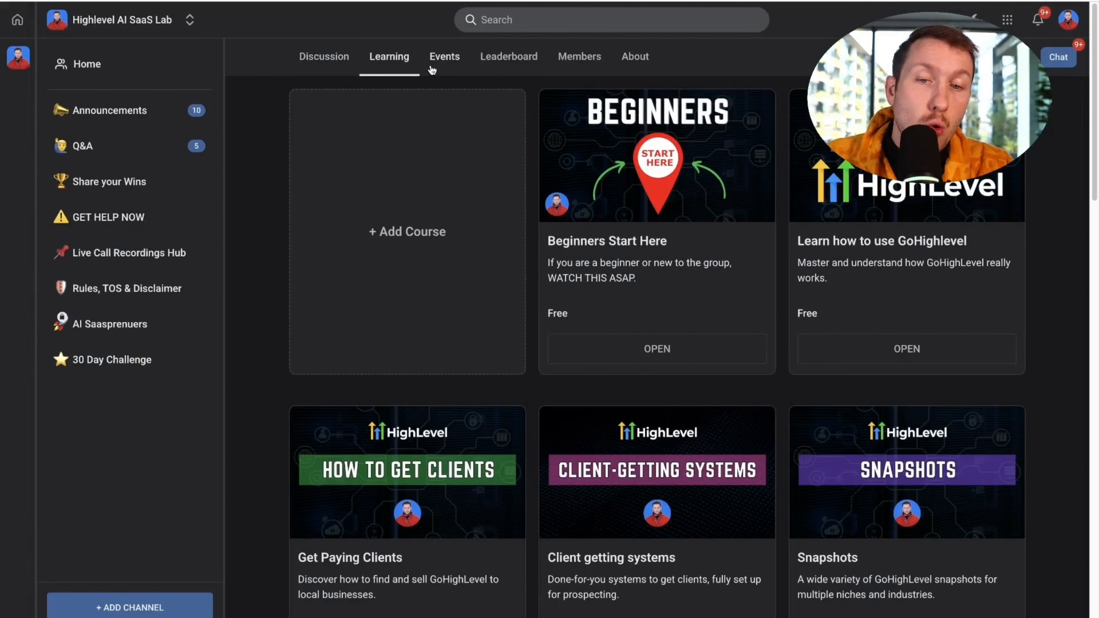
In the community's Events calendar, view the details of the August 10–12 Q&A W/ GHL Wizard, Help Getting Clients and Help With Sales events
left_click(433, 71)
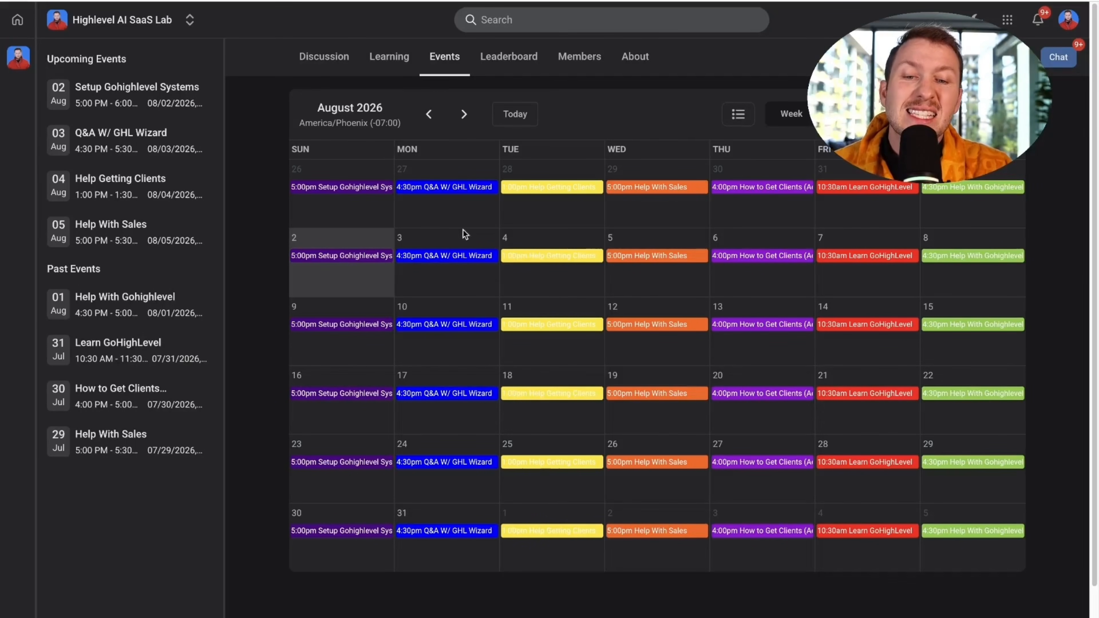
left_click(467, 325)
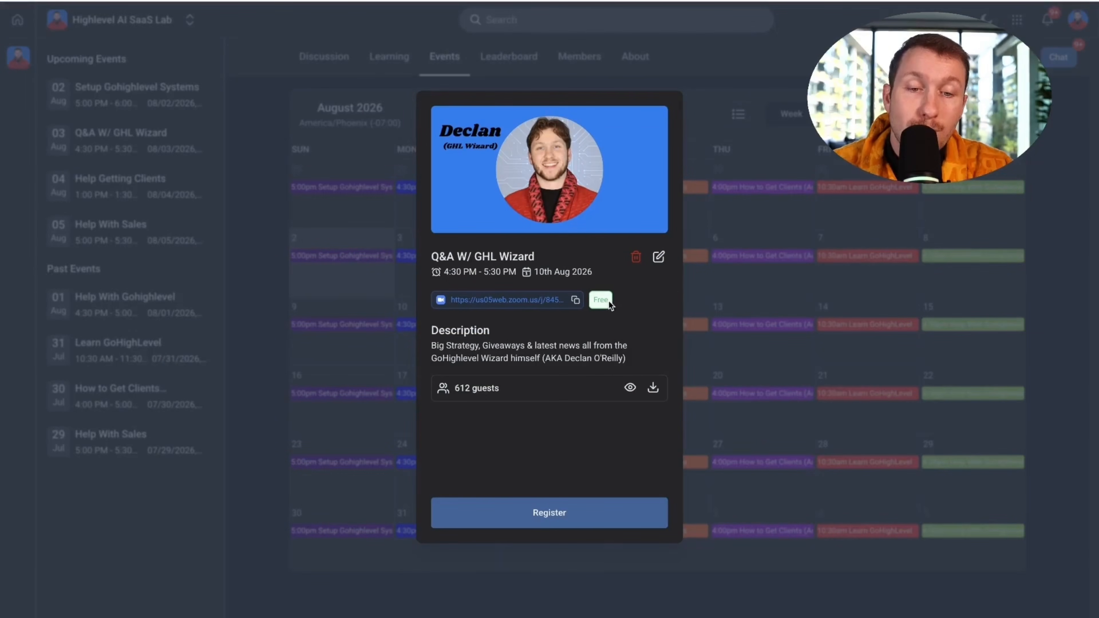
left_click(745, 270)
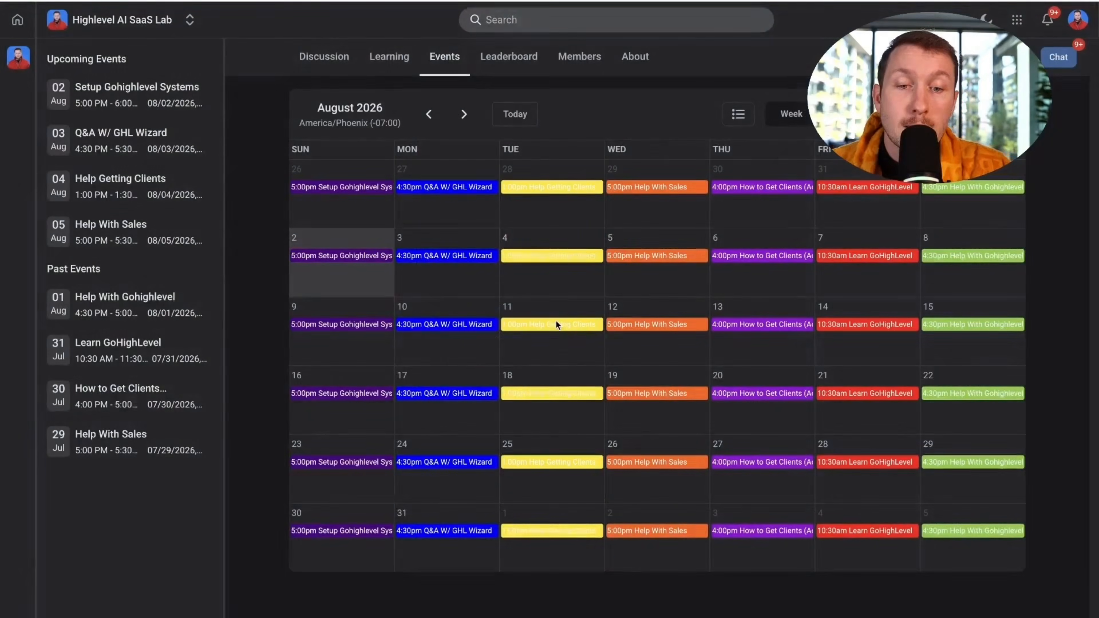
left_click(556, 324)
left_click(723, 257)
left_click(660, 324)
left_click(737, 303)
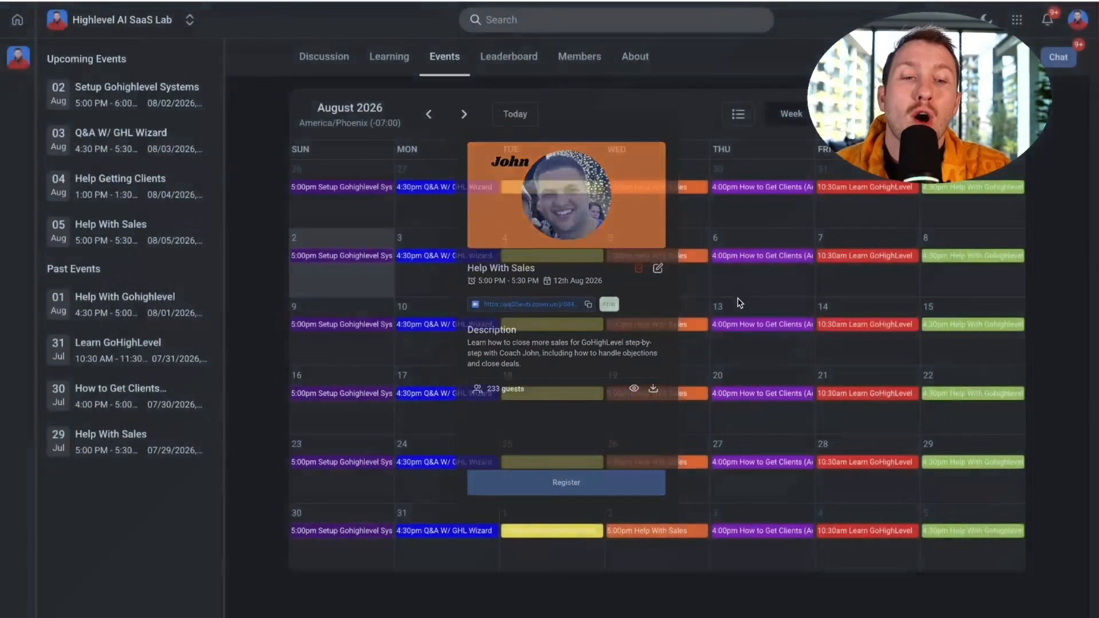
View the client-getting, Learn GoHighLevel, Help With Gohighlevel and Setup Gohighlevel Systems events for August 13–15 and 9, and return to the community's Discussion feed
left_click(735, 325)
left_click(714, 314)
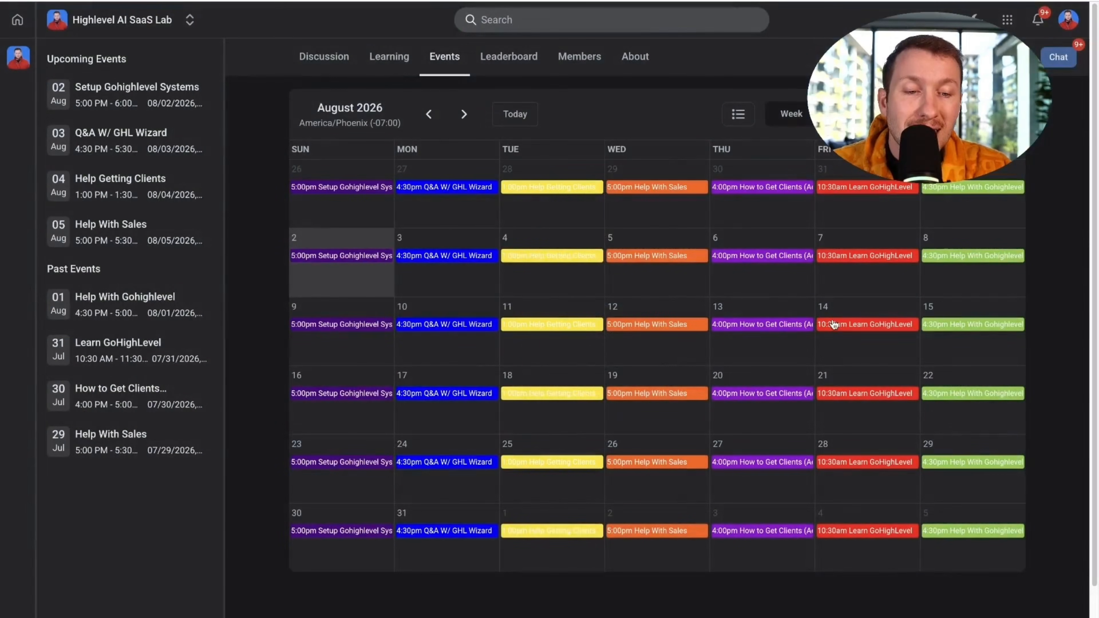
left_click(840, 324)
left_click(835, 313)
left_click(936, 324)
left_click(913, 302)
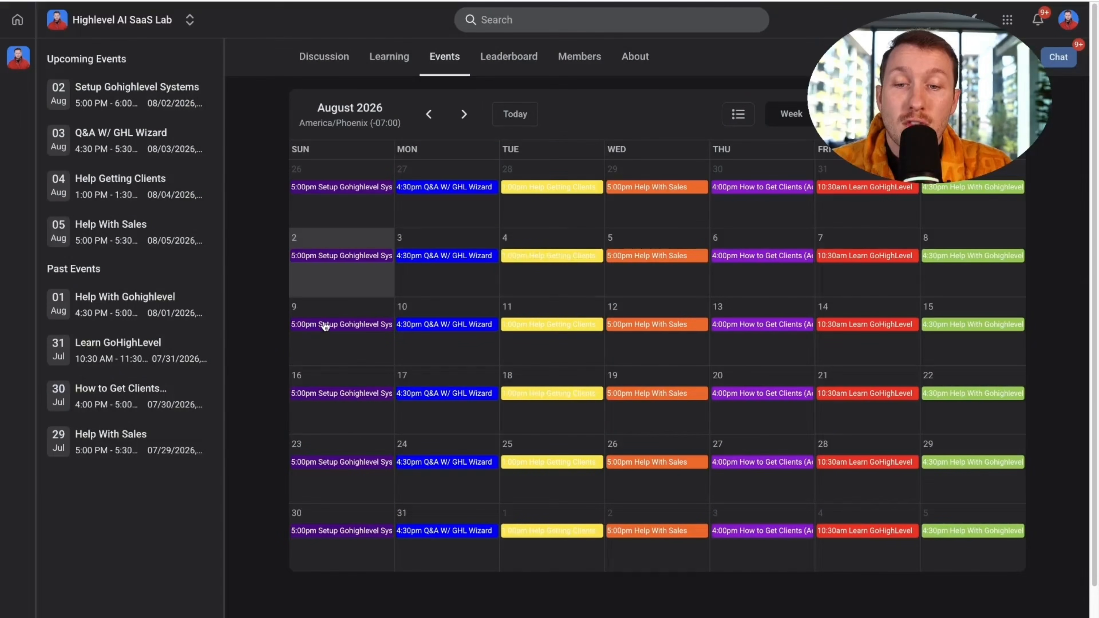
left_click(387, 323)
left_click(777, 203)
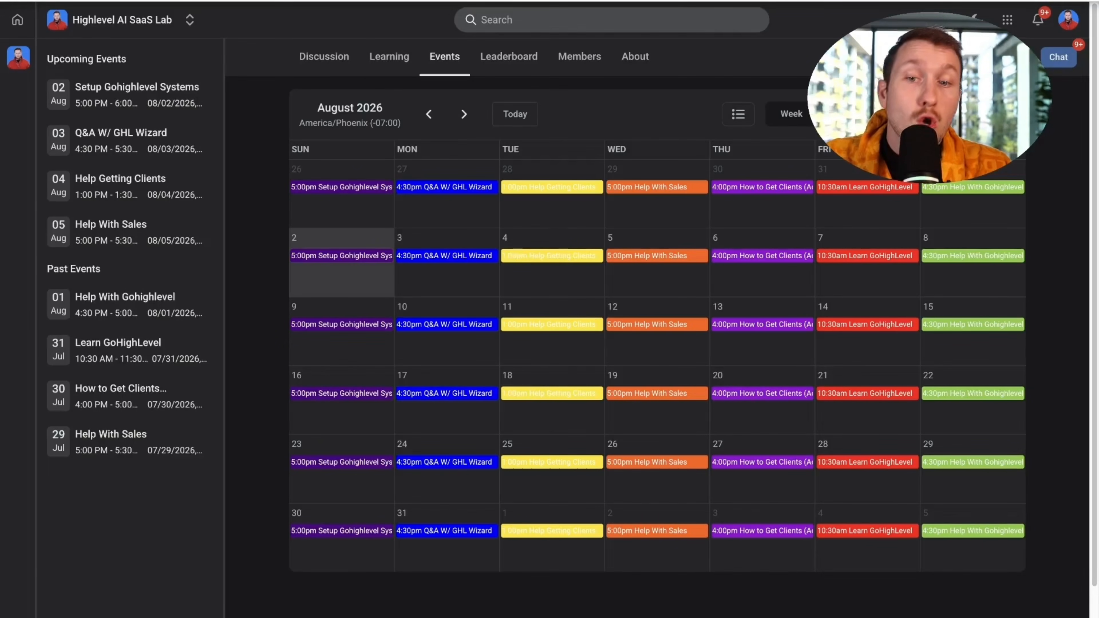
left_click(314, 65)
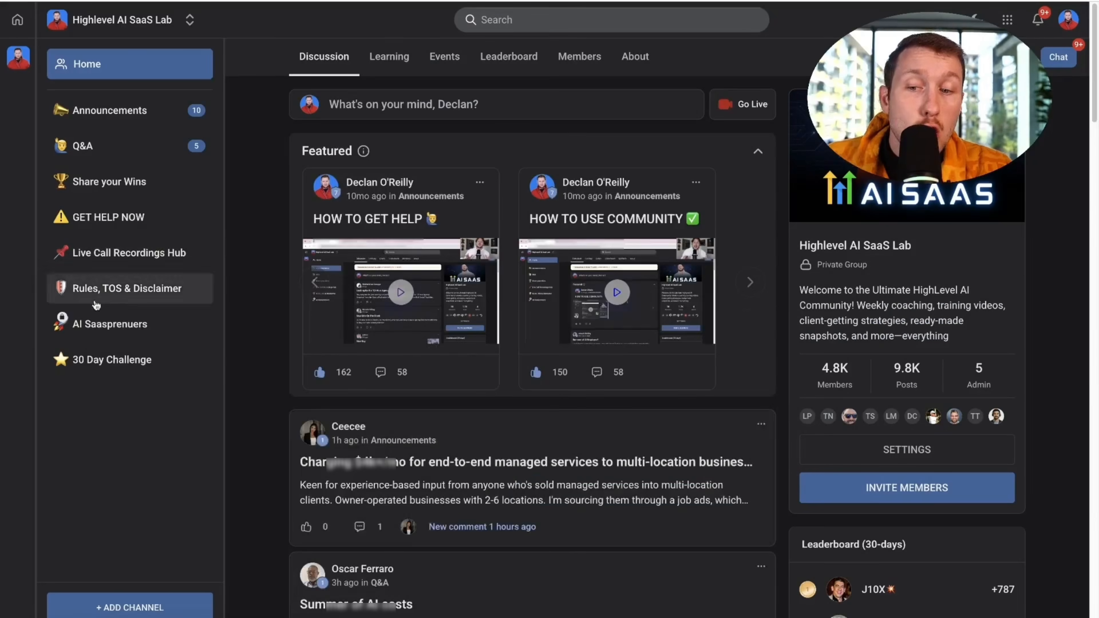